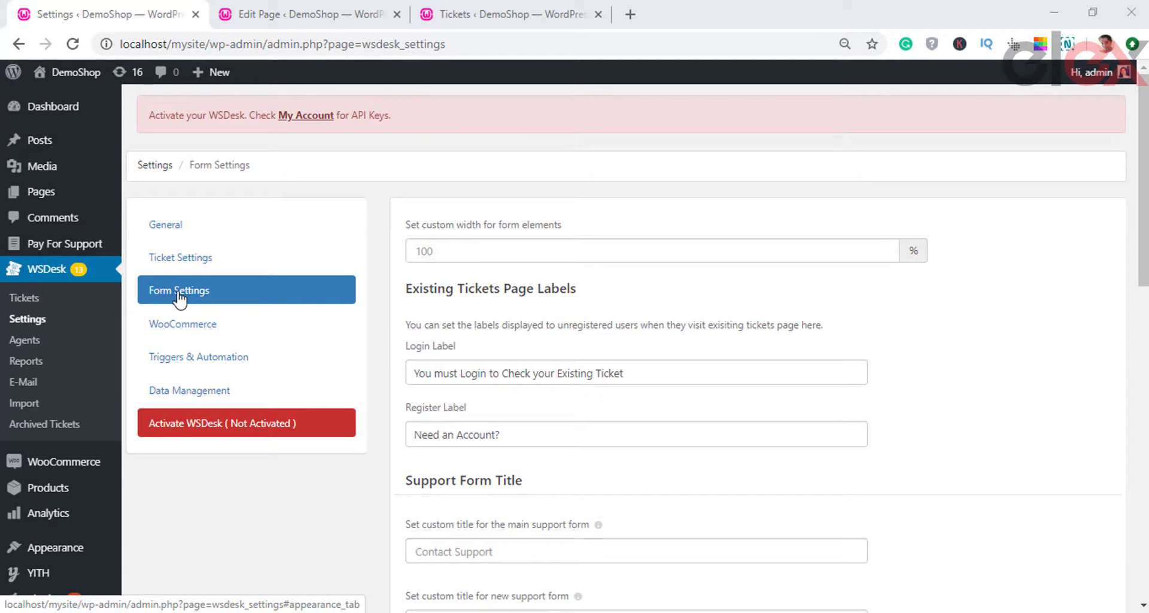
- Examine the custom form width and the login and register labels for the existing tickets page in Form Settings
click(408, 250)
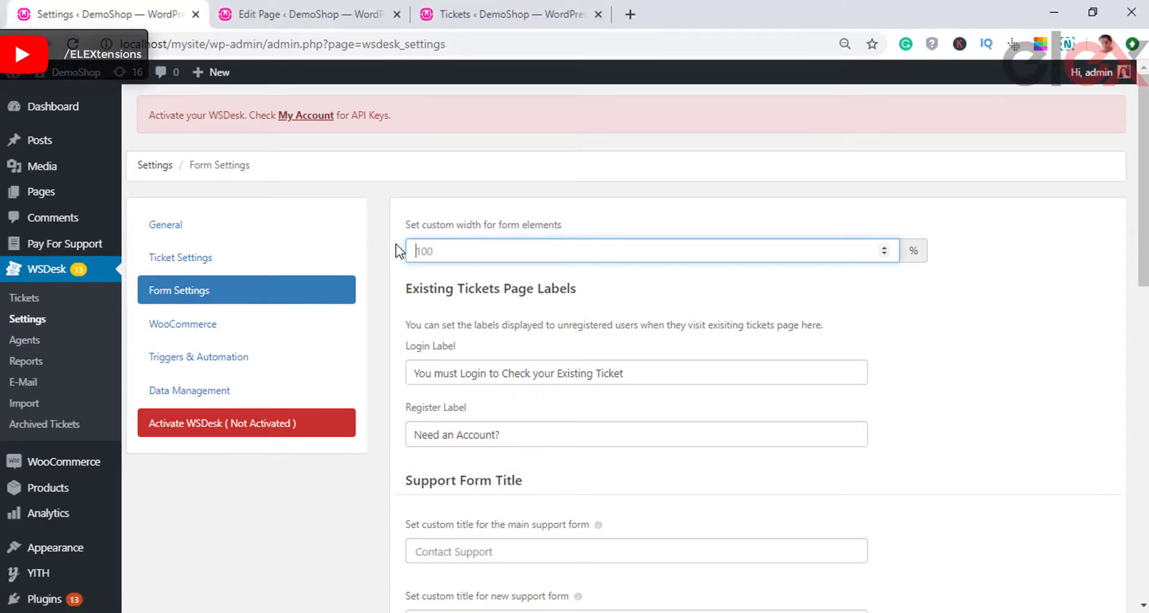
click(481, 275)
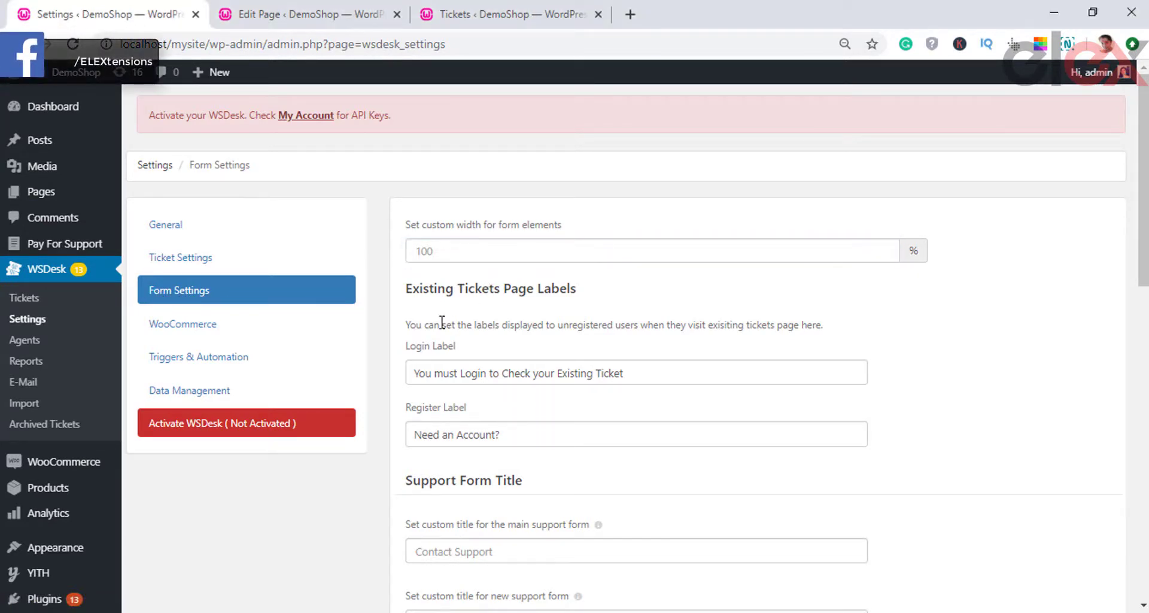
scroll(442, 323, down, 1)
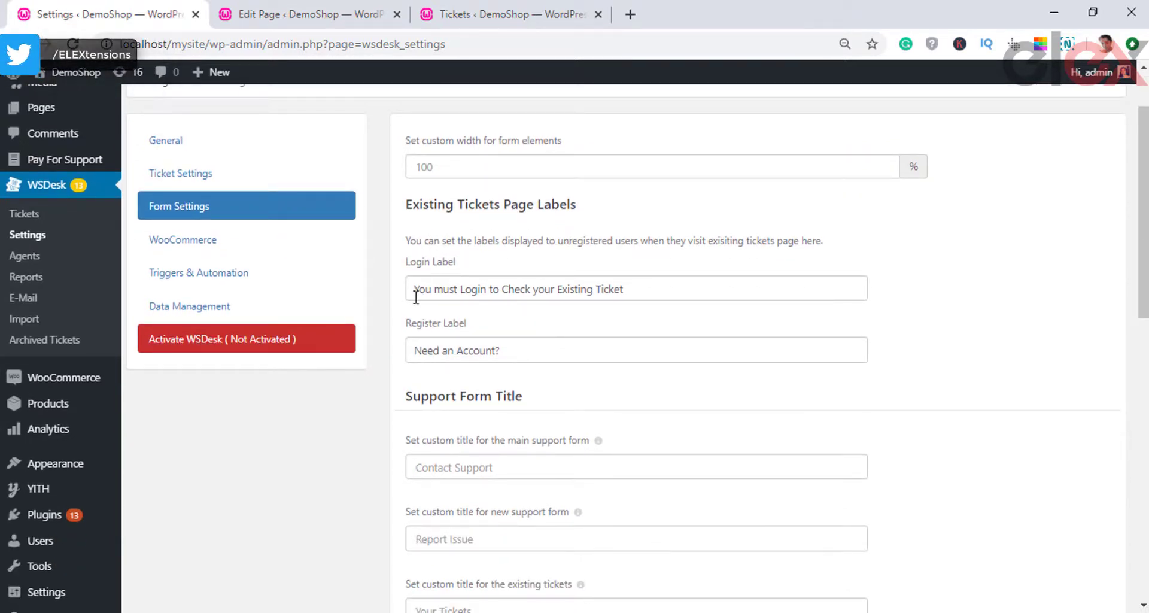
drag(416, 293, 623, 290)
click(617, 321)
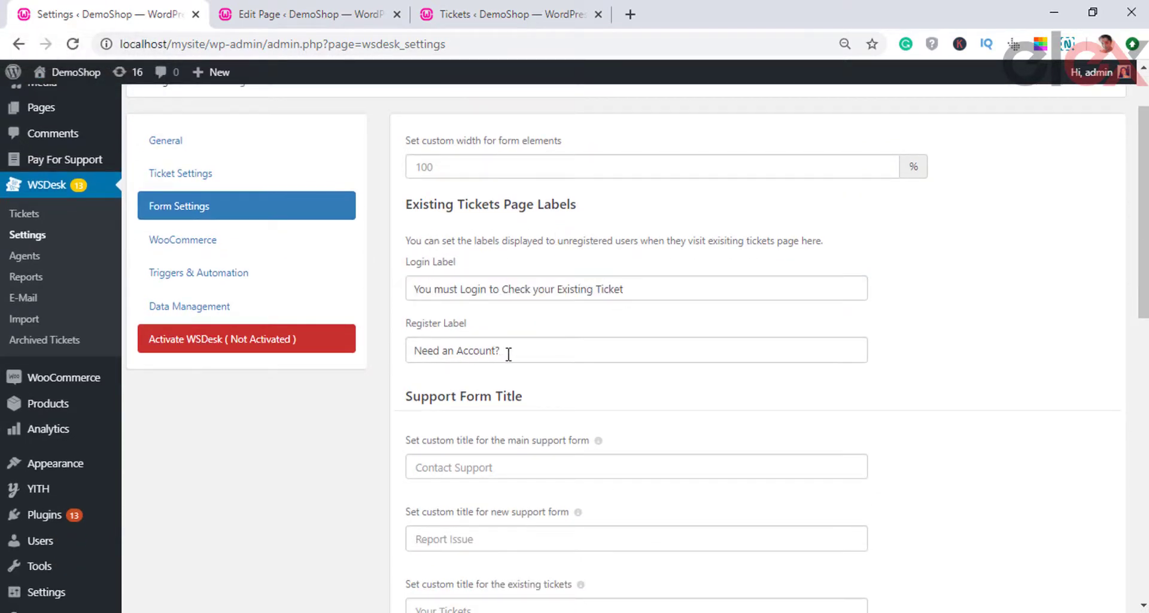
drag(508, 353, 409, 352)
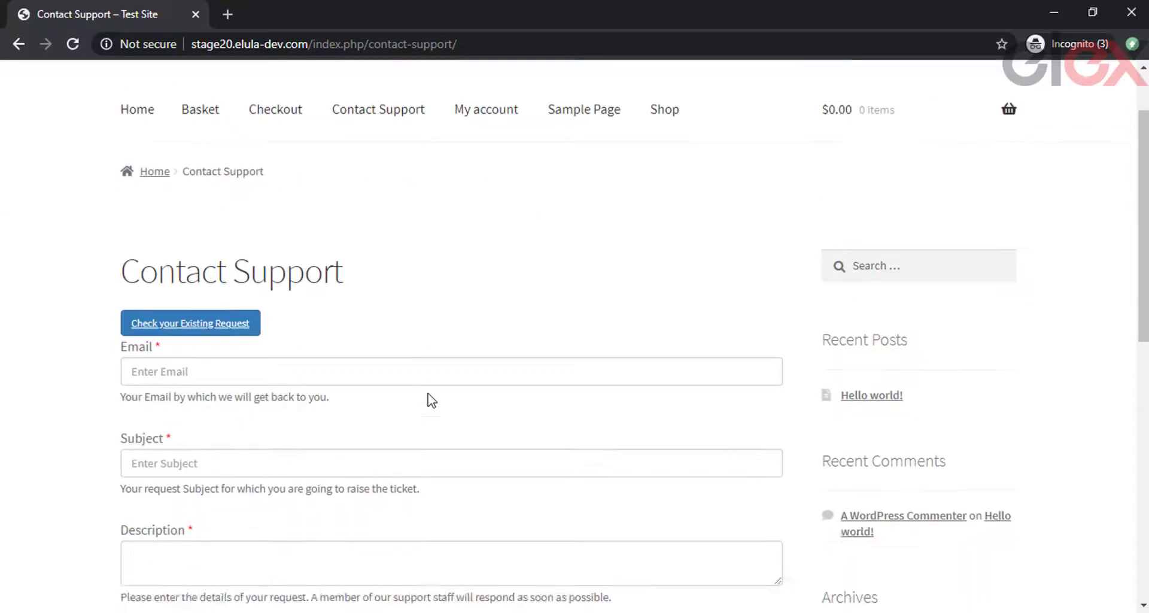
- Examine the Contact Support form and the [wsdesk_support display="form"] shortcode on the HelpSupport page
scroll(431, 400, down, 1)
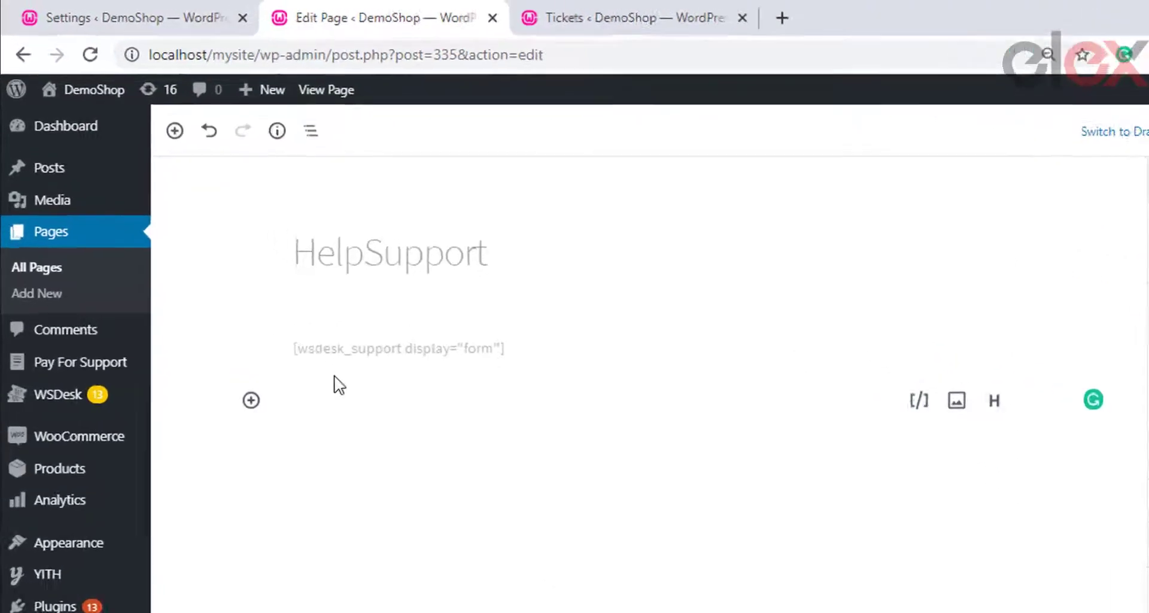
click(317, 344)
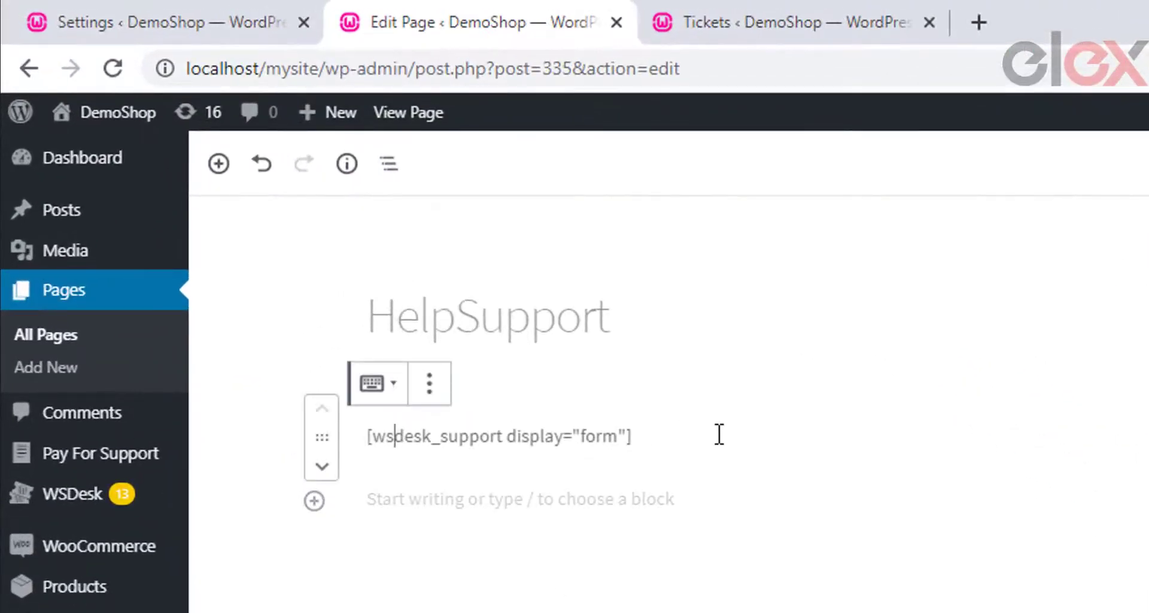
drag(574, 345, 254, 345)
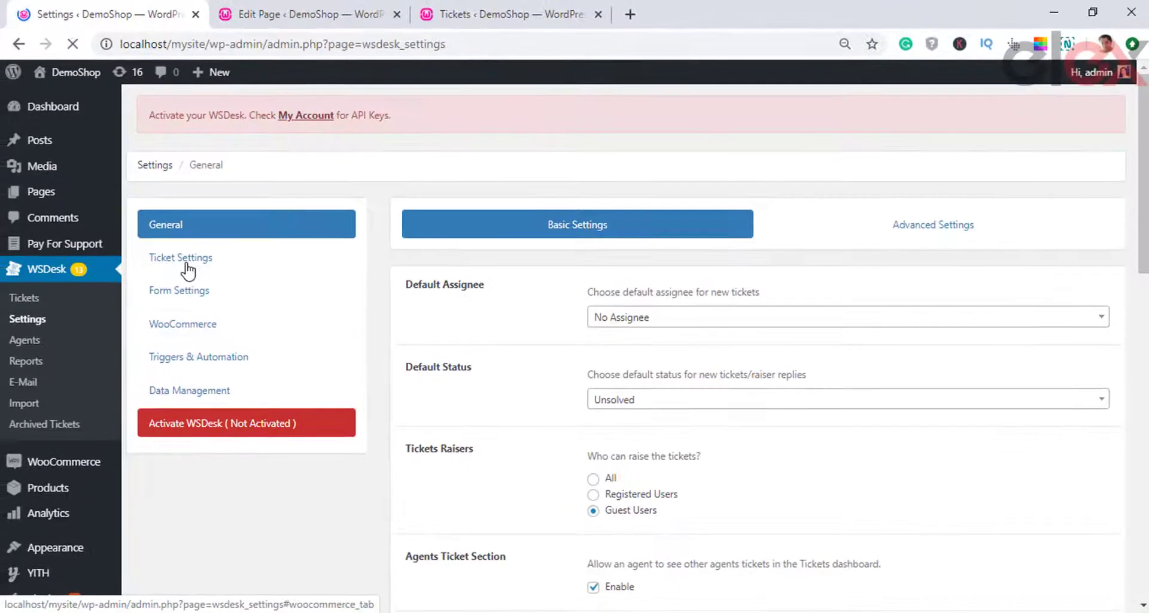
- Open the inactive "Do you agree to the Terms and Conditons ?" radio field for editing in the ticket fields settings
click(184, 259)
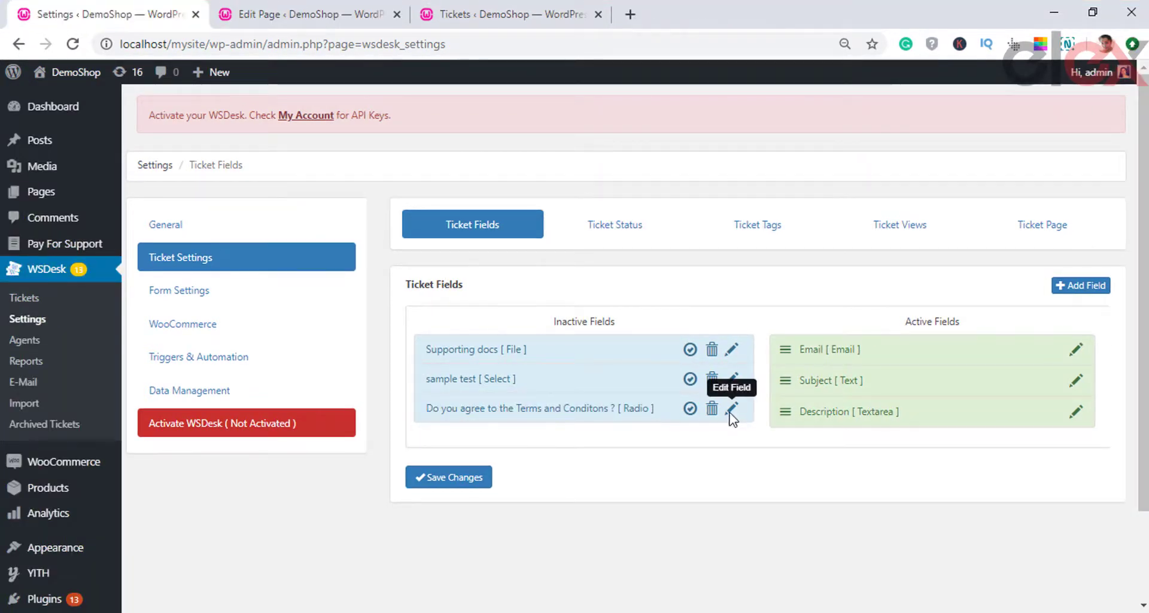
click(733, 410)
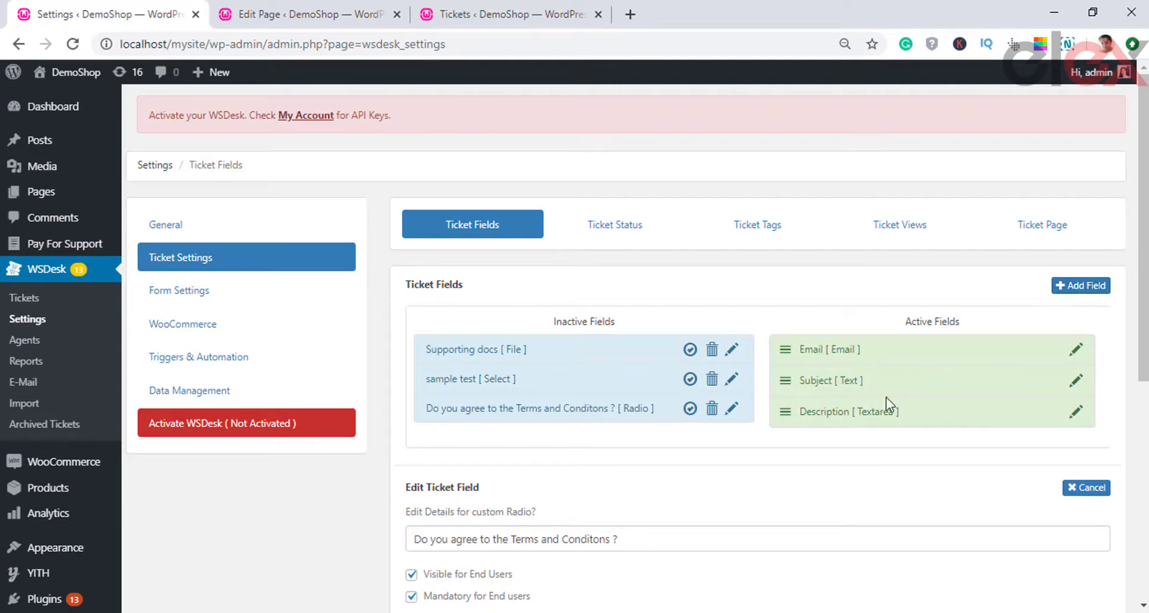
scroll(569, 500, down, 3)
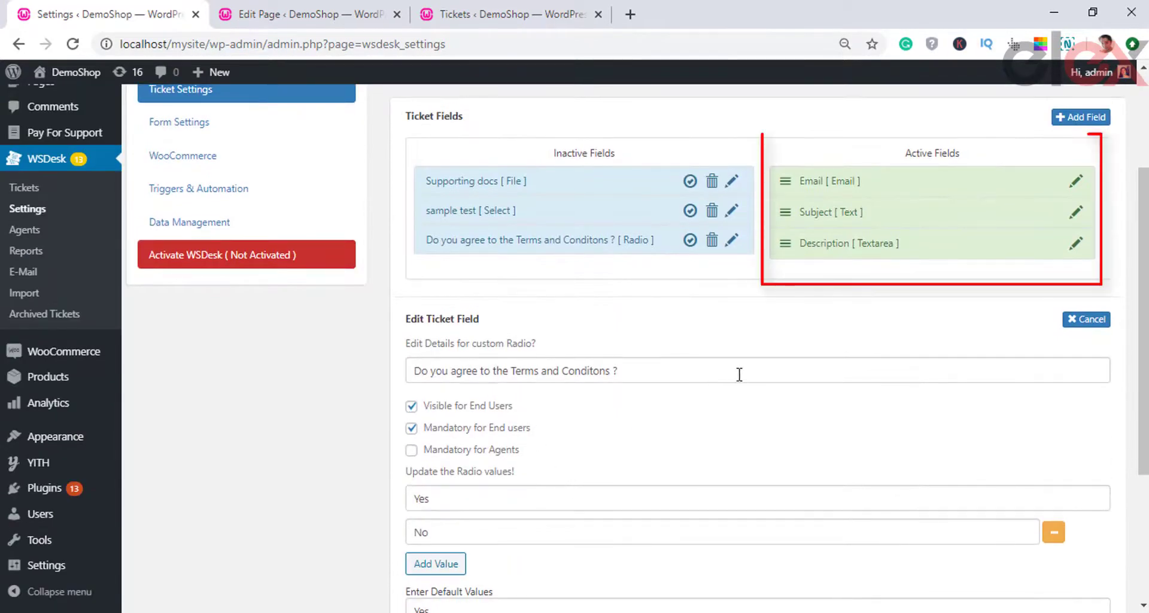
drag(683, 373, 410, 370)
click(392, 377)
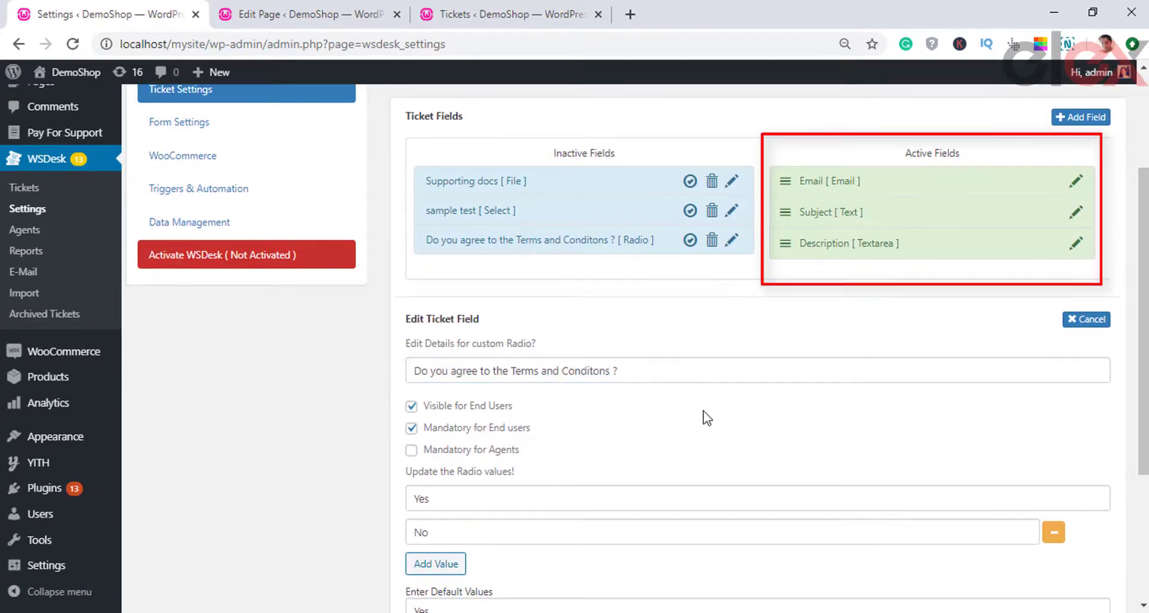
scroll(700, 422, down, 2)
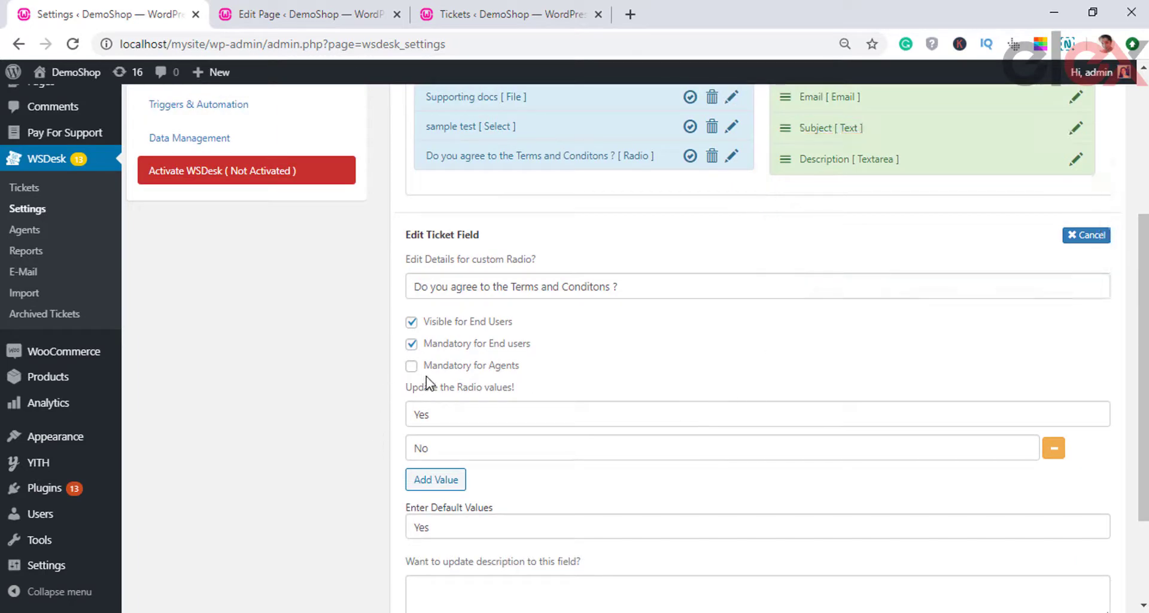
- Make the Terms and Conditions field visible for end users and mandatory for both end users and agents
click(411, 343)
click(411, 322)
click(411, 365)
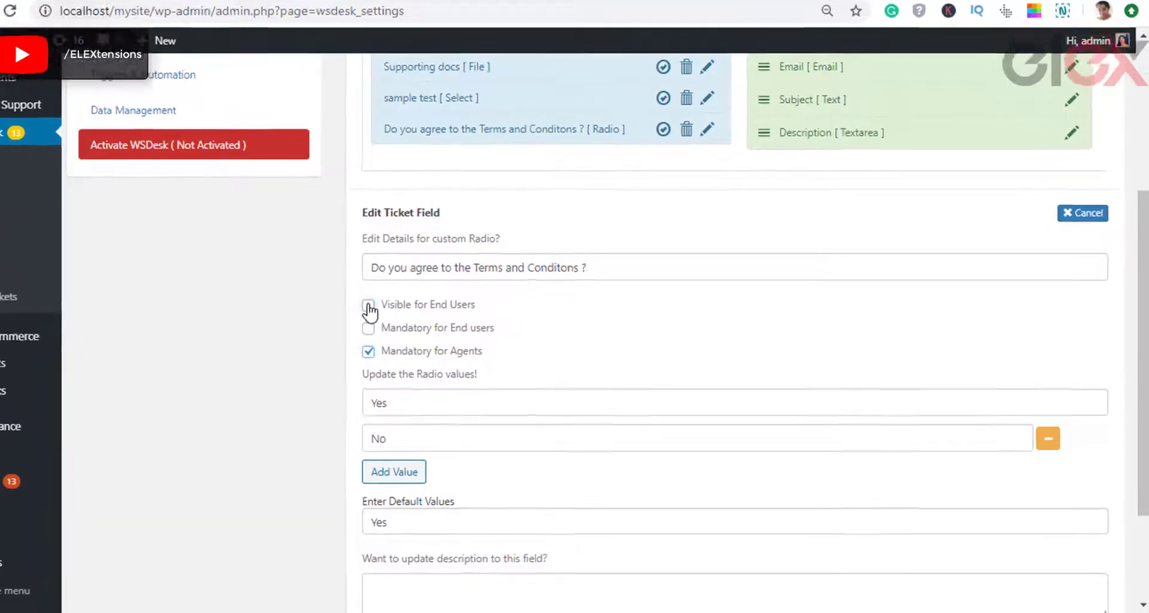
click(411, 322)
click(411, 344)
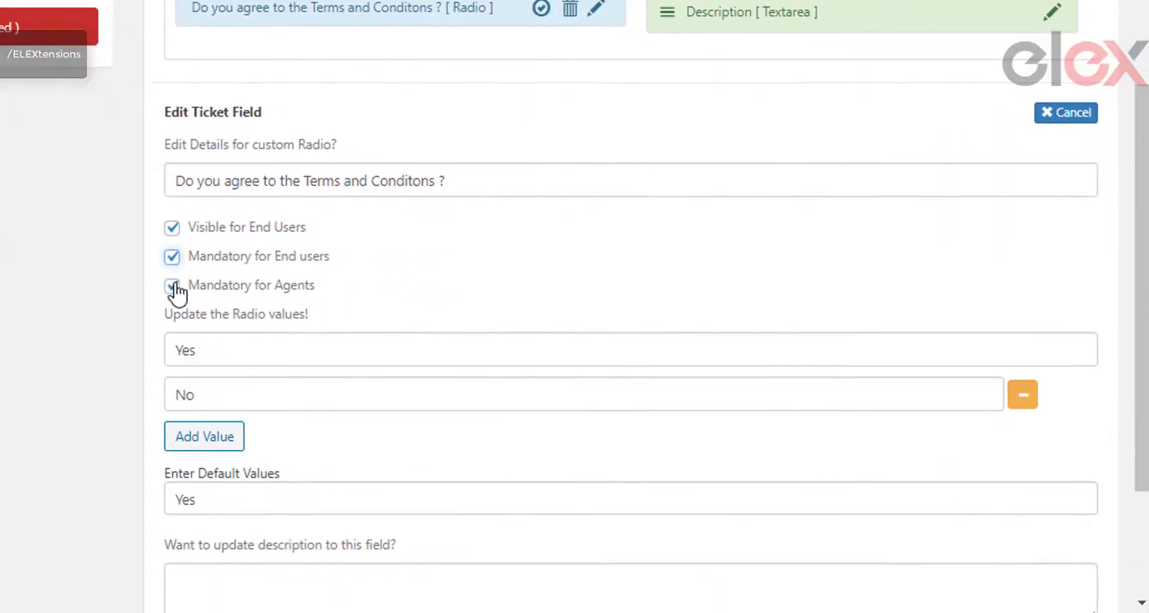
- Change the two radio values of the Terms and Conditions field to YES and NO
scroll(578, 293, down, 3)
click(290, 164)
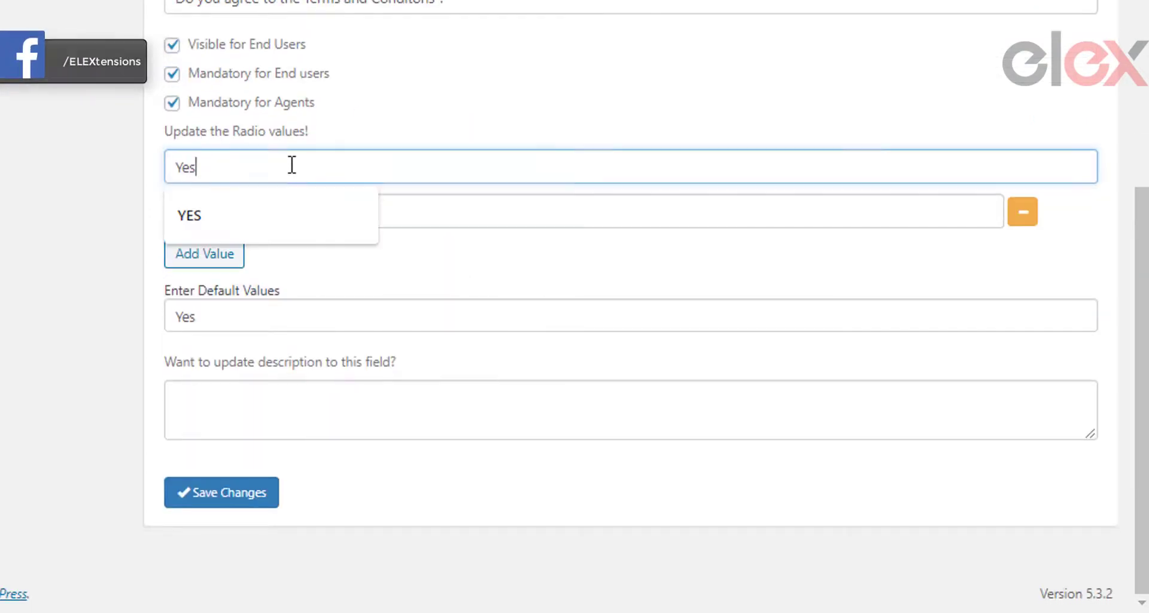
click(243, 216)
click(356, 209)
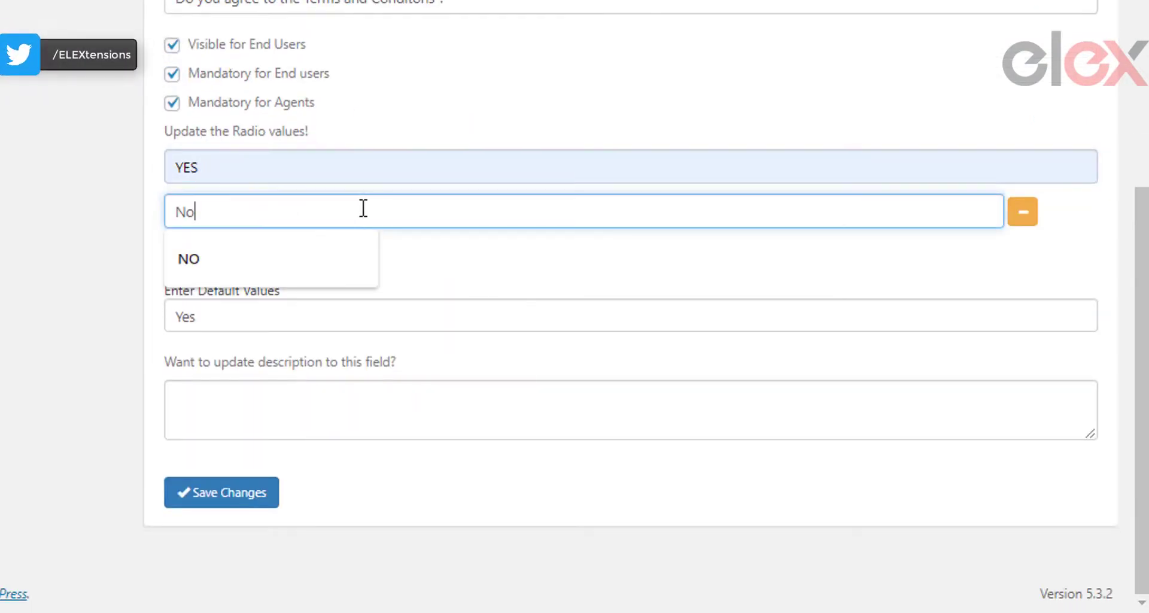
click(235, 251)
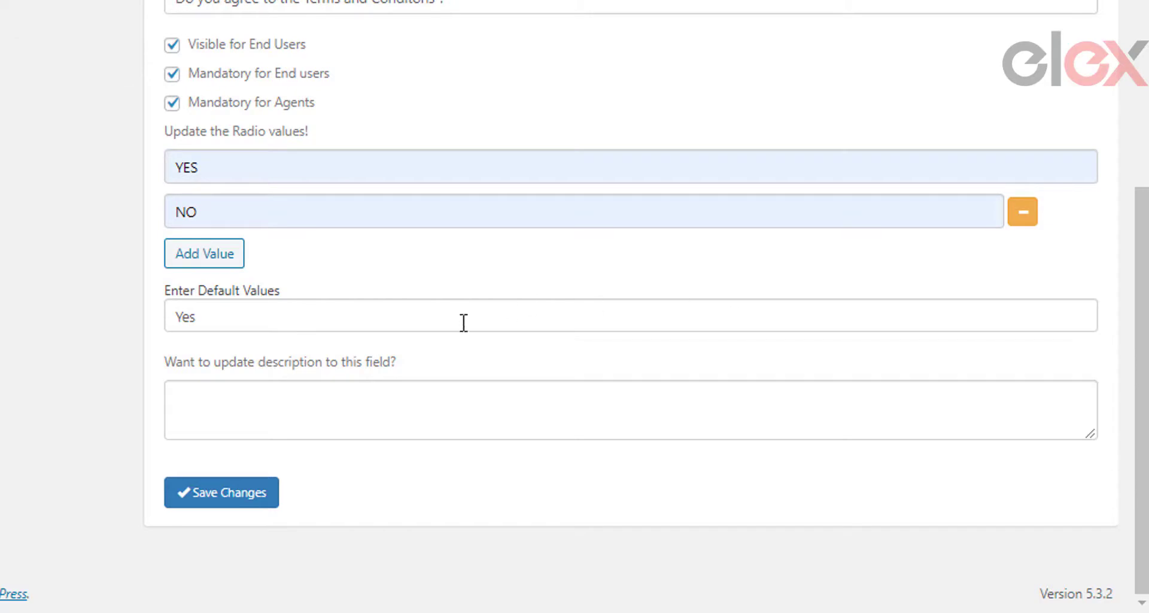
- Set the field's default value to YES, leave its description empty, and save the field changes
click(240, 316)
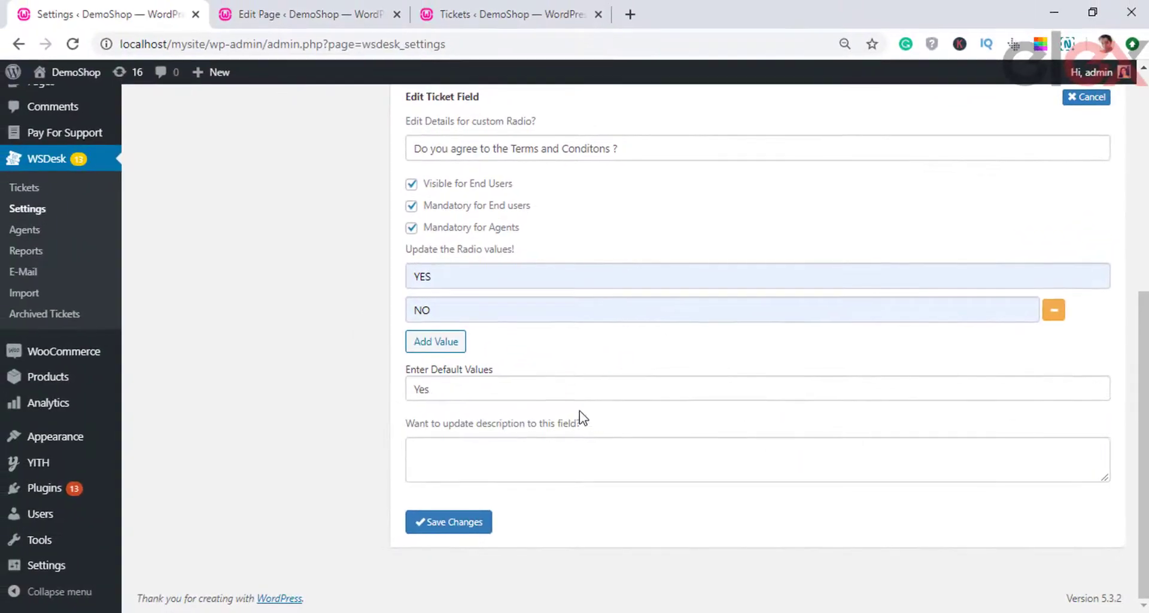
click(426, 424)
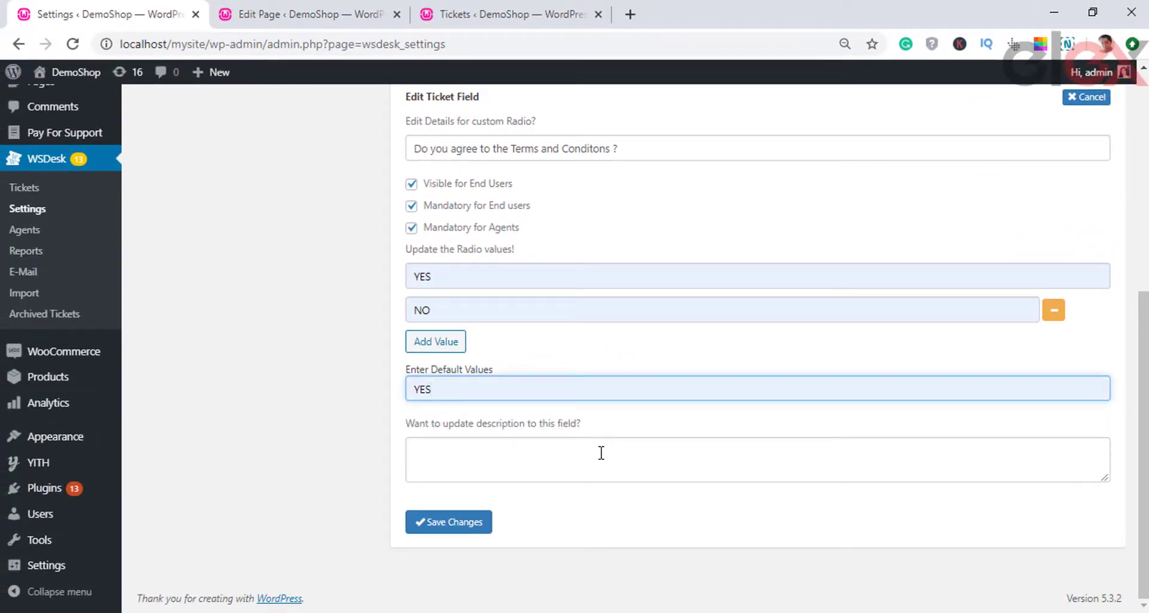
click(601, 452)
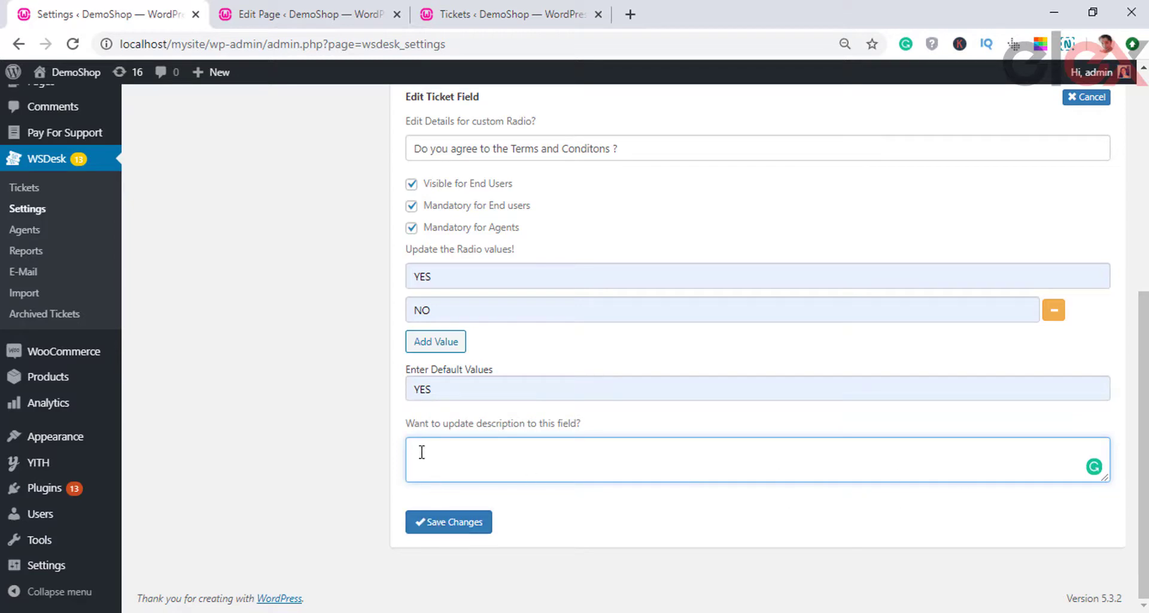
click(469, 525)
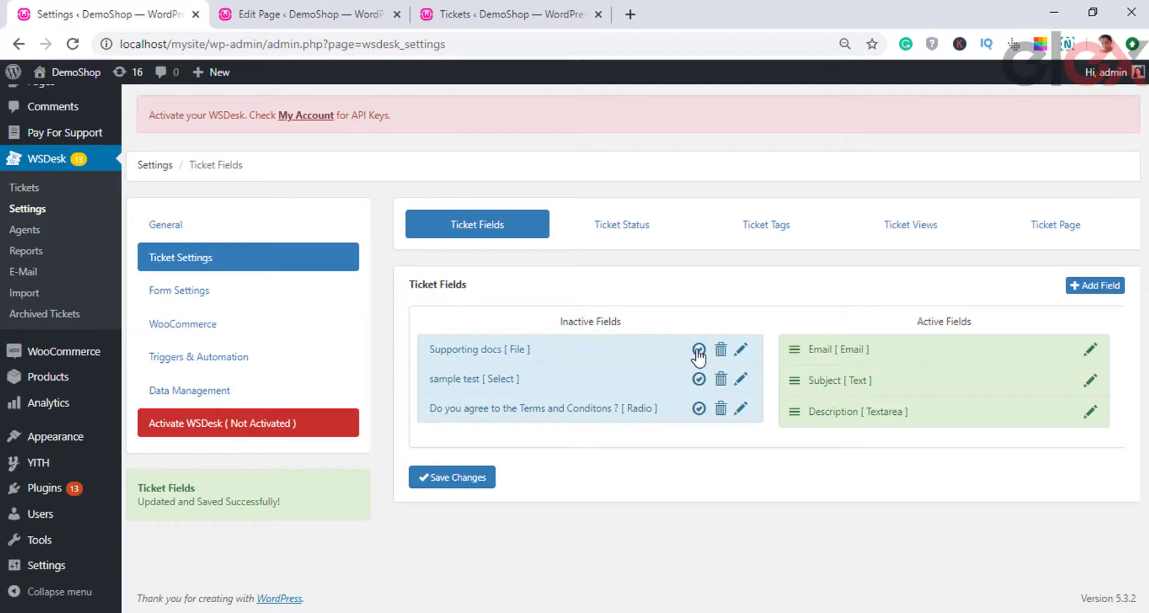
- Activate the Terms and Conditions field, save the ticket fields, and try its YES and NO options on the HelpSupport form
click(699, 410)
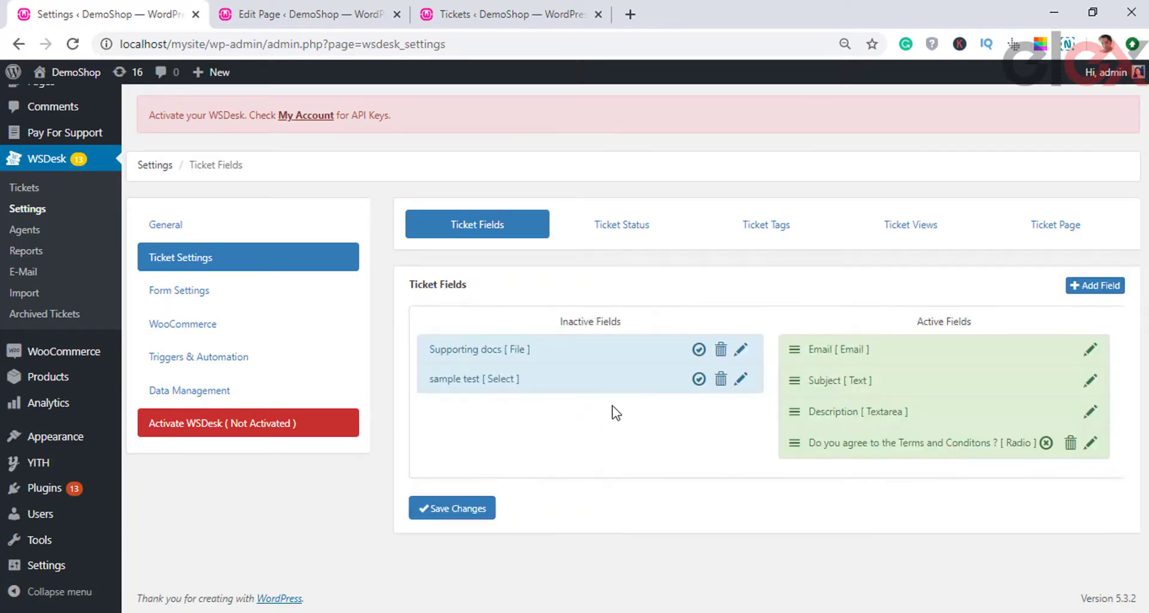
click(443, 509)
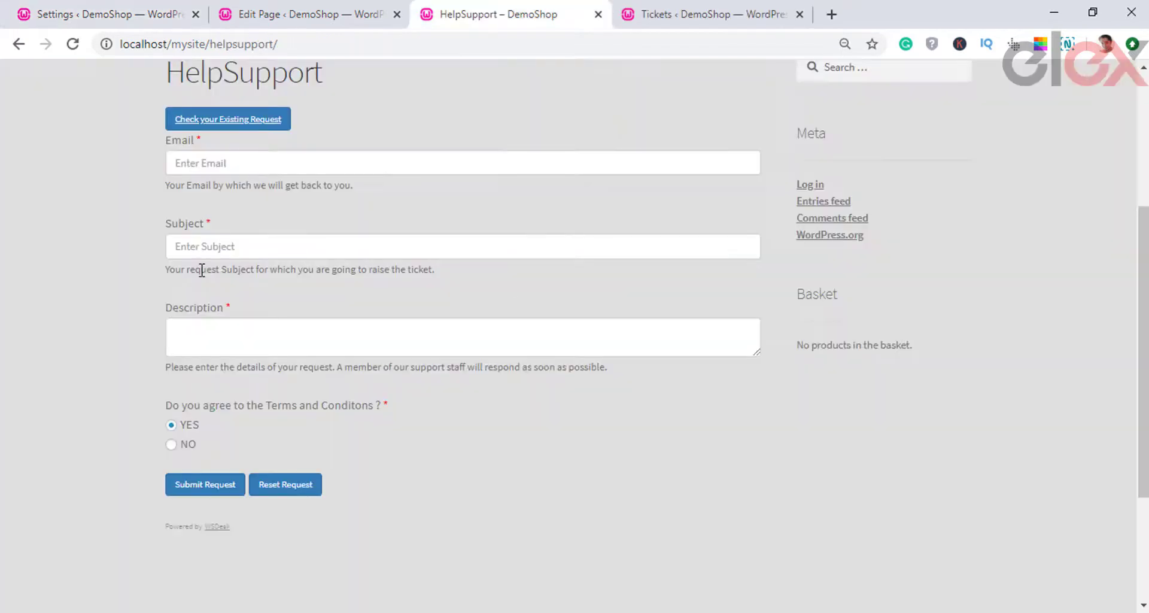
click(256, 336)
click(167, 450)
click(175, 431)
drag(401, 398, 370, 404)
click(442, 433)
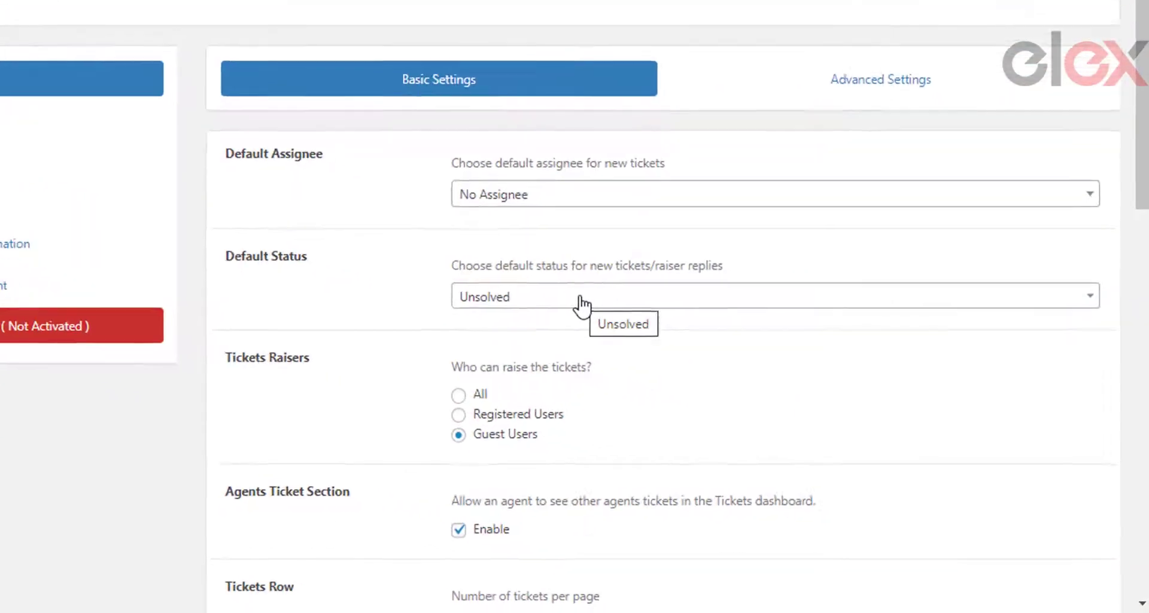
- Choose Unsolved as the default status for new tickets and raiser replies in the basic settings
drag(308, 257, 222, 258)
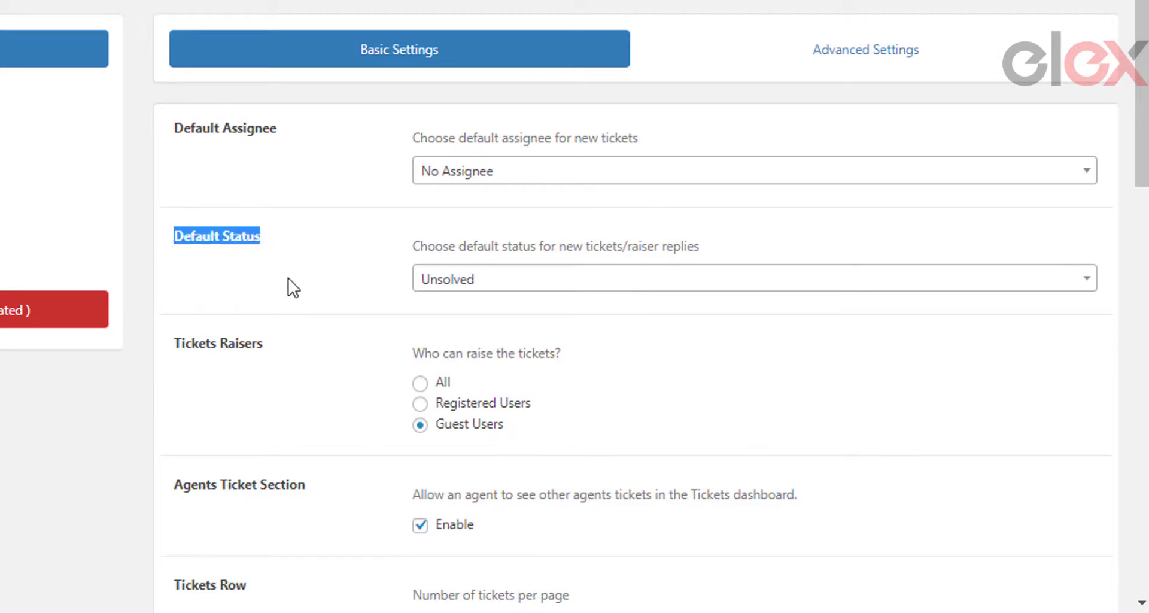
click(288, 279)
click(506, 286)
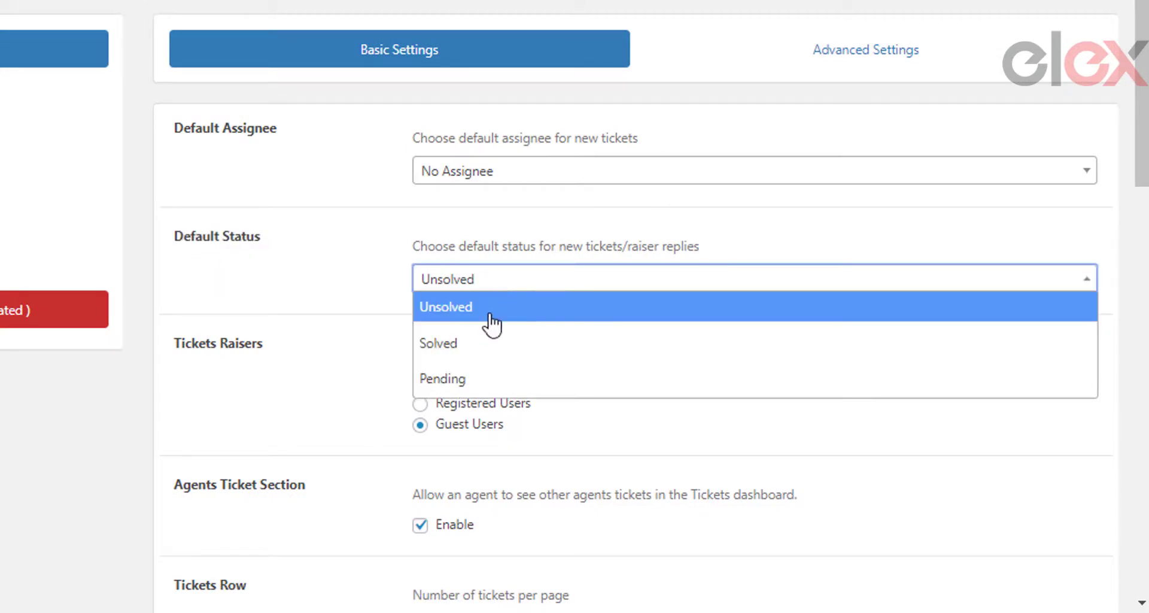
click(483, 308)
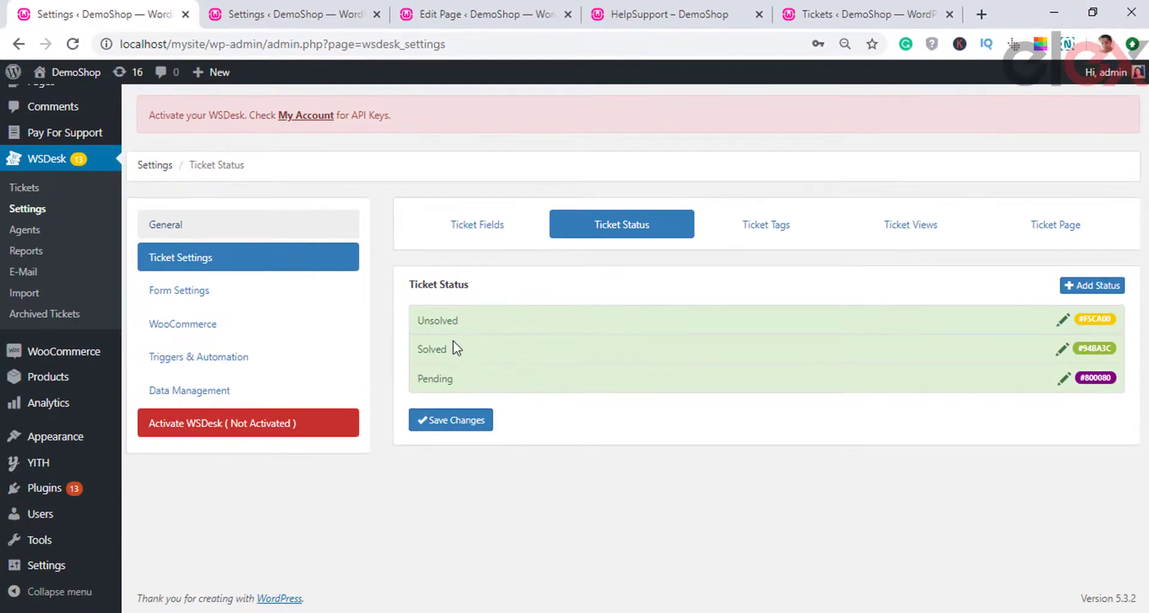
- Add a ticket status named Completed with the colour #0000ff and save the status list
click(1083, 287)
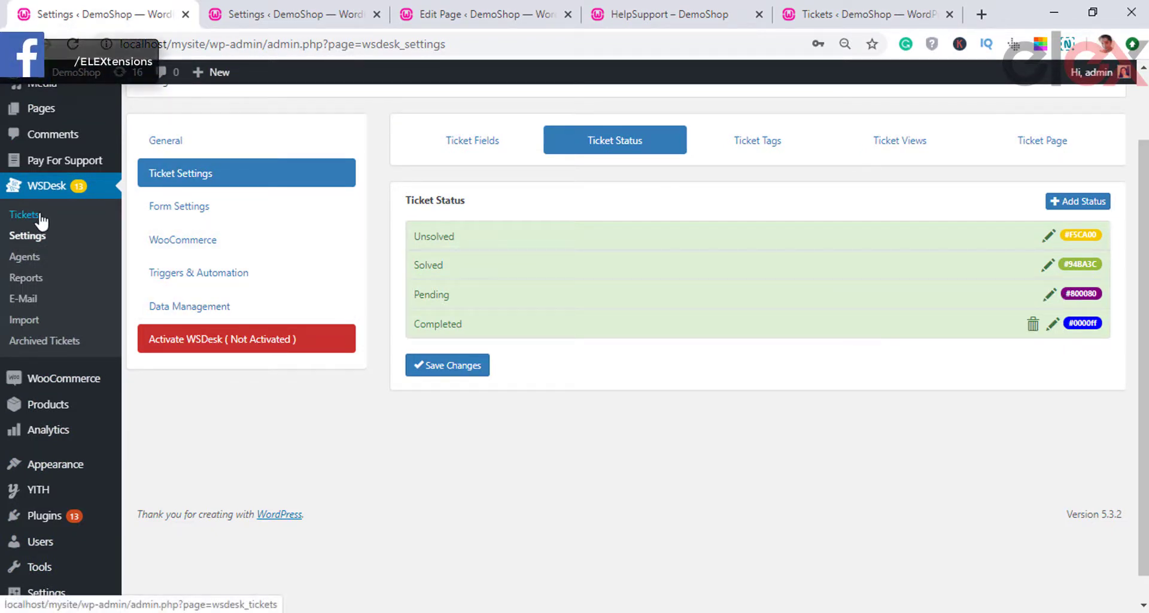
click(453, 368)
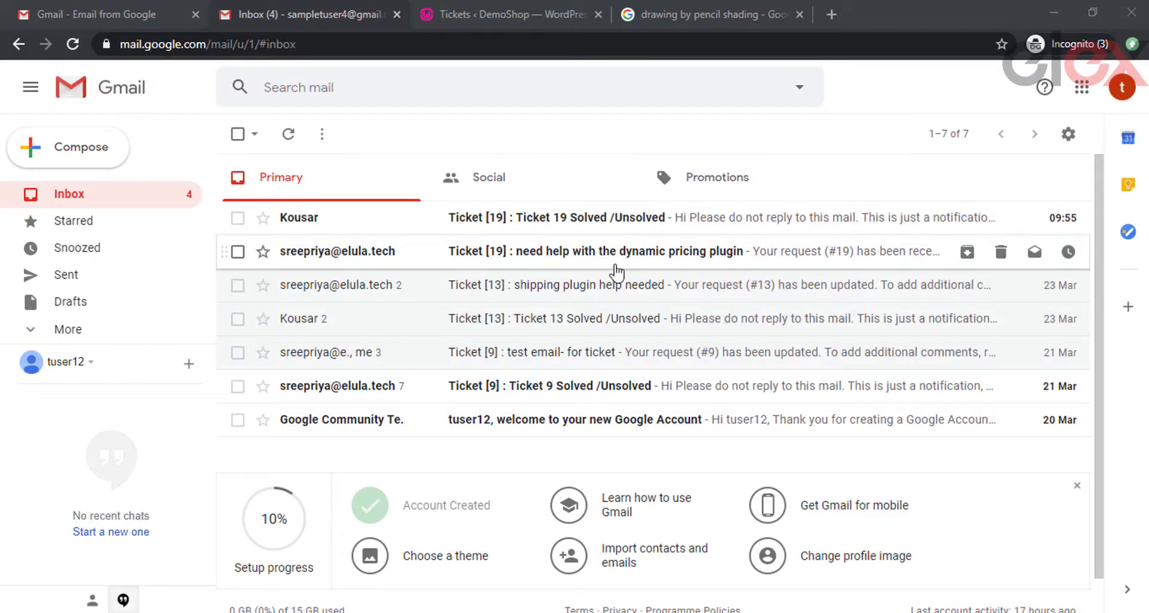
- Open the Gmail notification about "need help with the dynamic pricing plugin" and read the matching ticket in the WSDesk ticket list
click(619, 263)
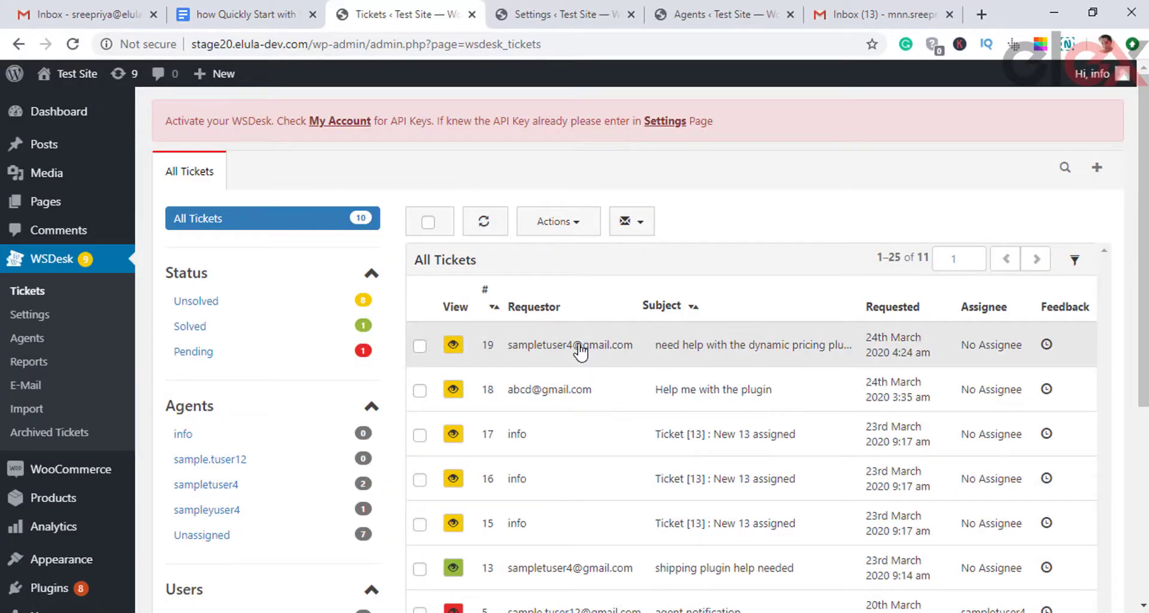
click(581, 352)
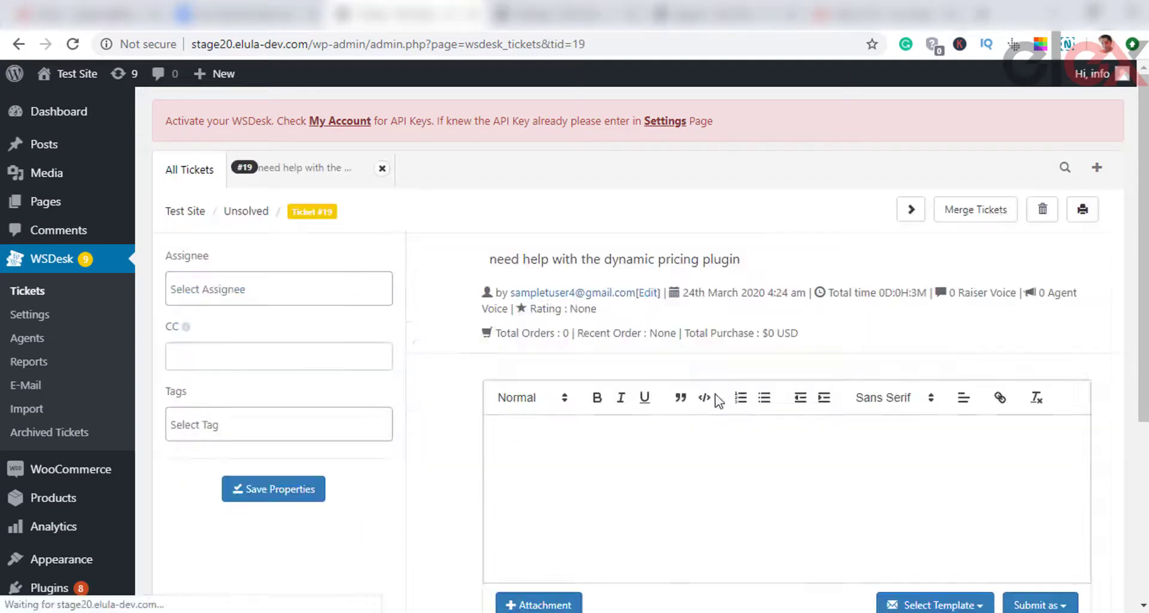
scroll(698, 483, down, 4)
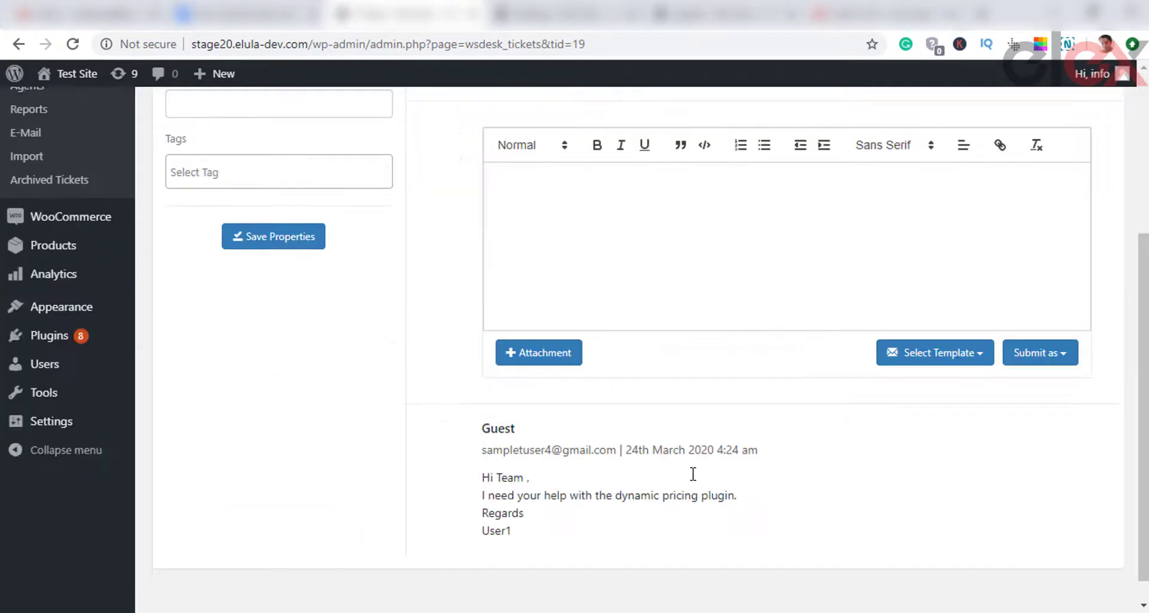
scroll(535, 375, up, 1)
scroll(534, 375, up, 2)
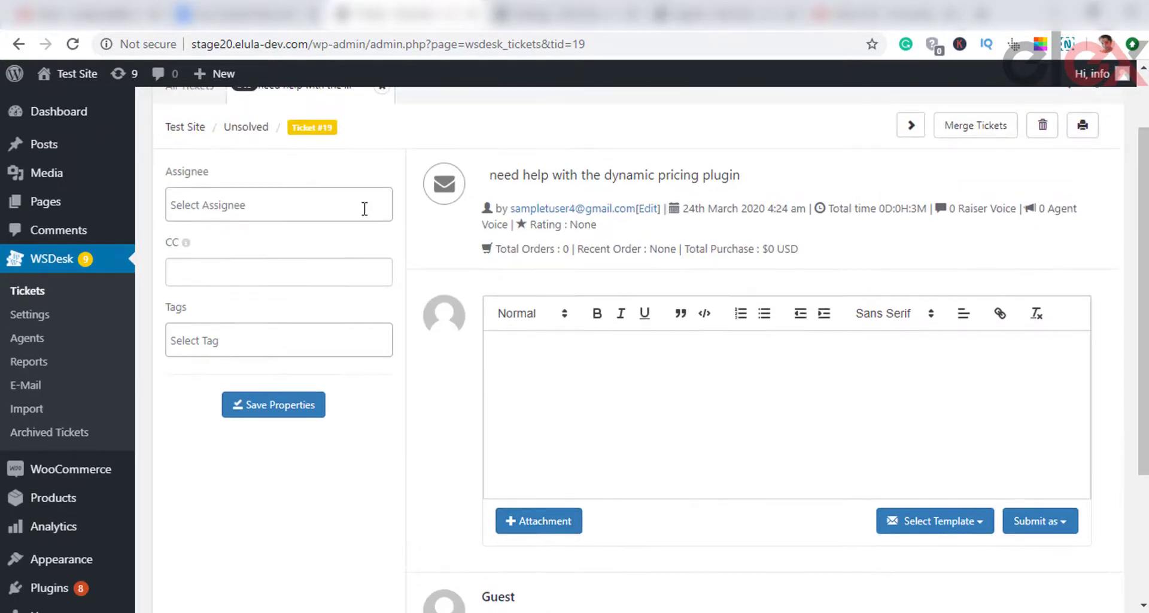
- Assign the "need help with the dynamic pricing plugin" ticket to the first WSDesk agent listed after the administrator
click(304, 206)
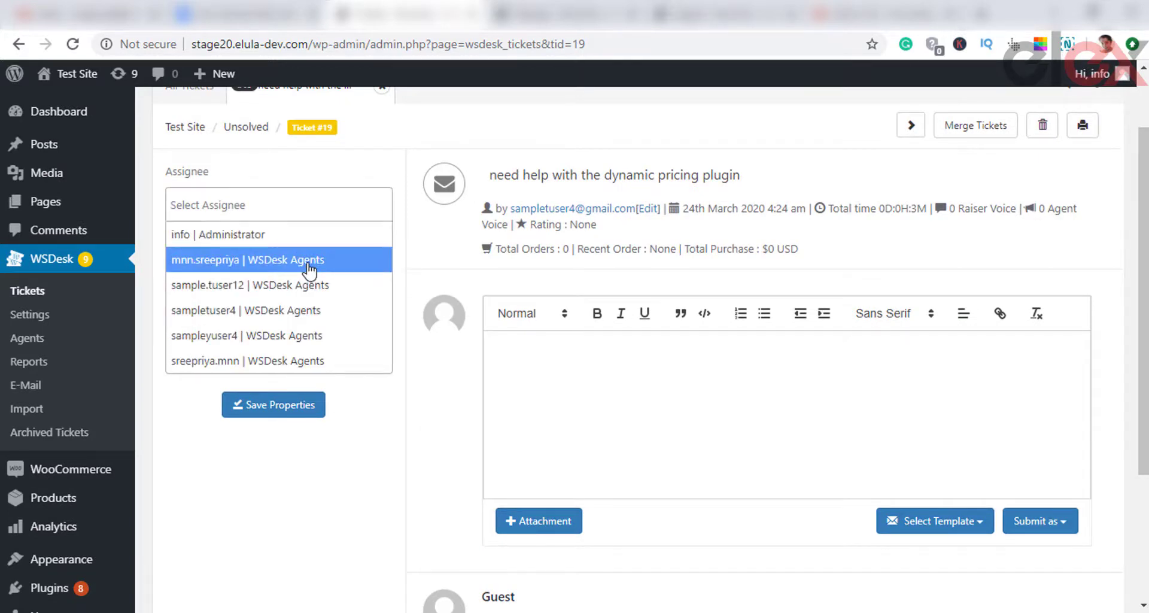
click(310, 261)
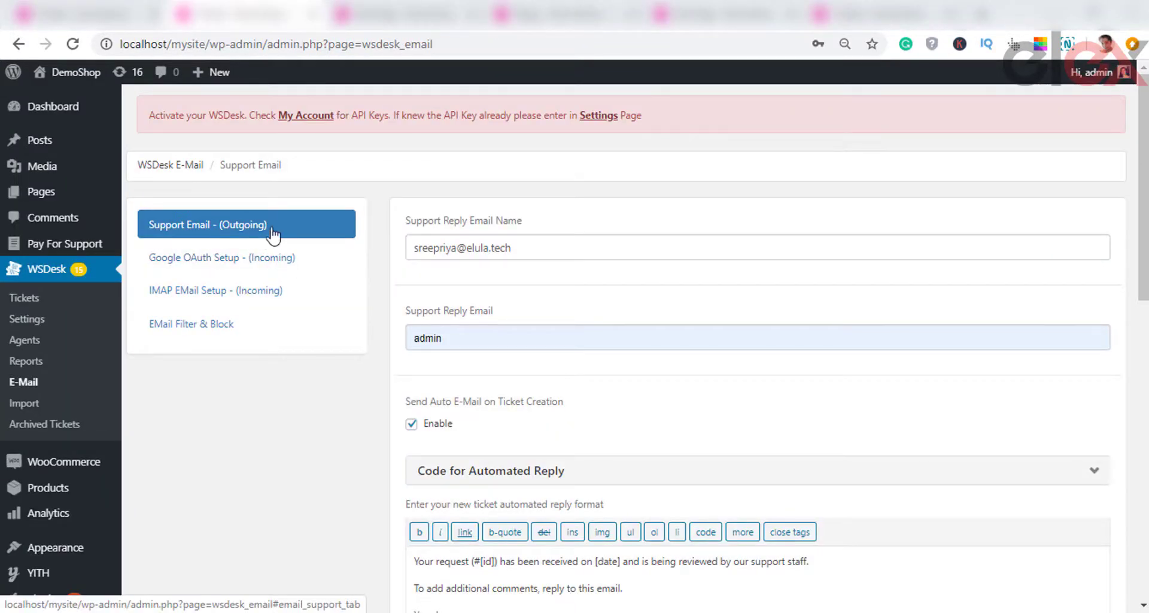
- Review the WSDesk email settings for outgoing support email, Google OAuth setup and incoming IMAP email setup
click(501, 248)
scroll(541, 288, down, 3)
scroll(541, 288, up, 3)
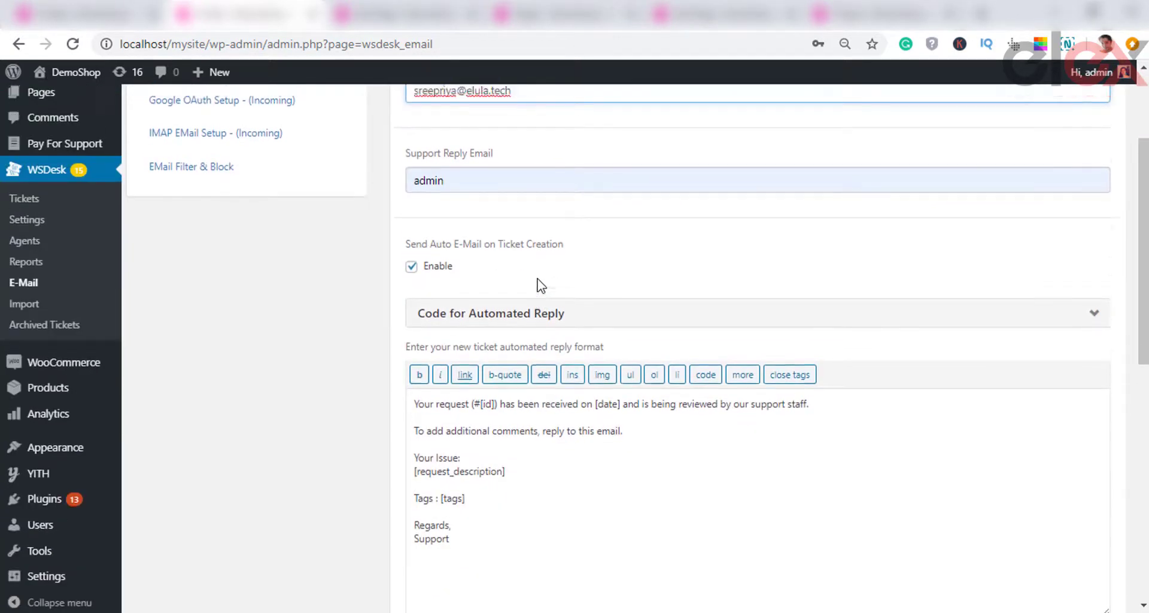
click(278, 257)
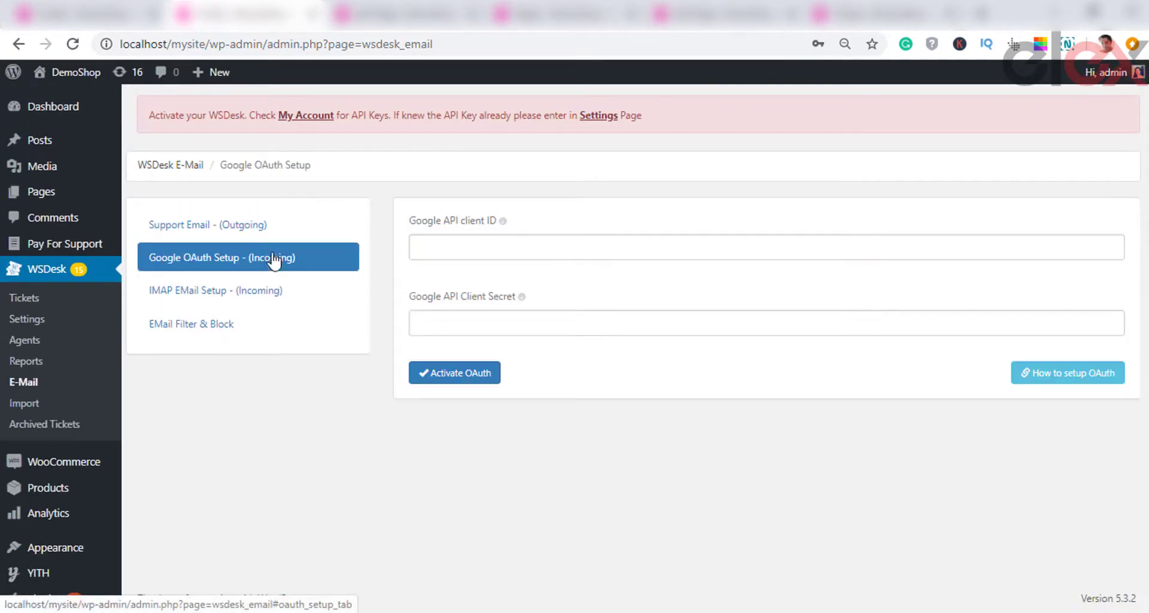
click(273, 293)
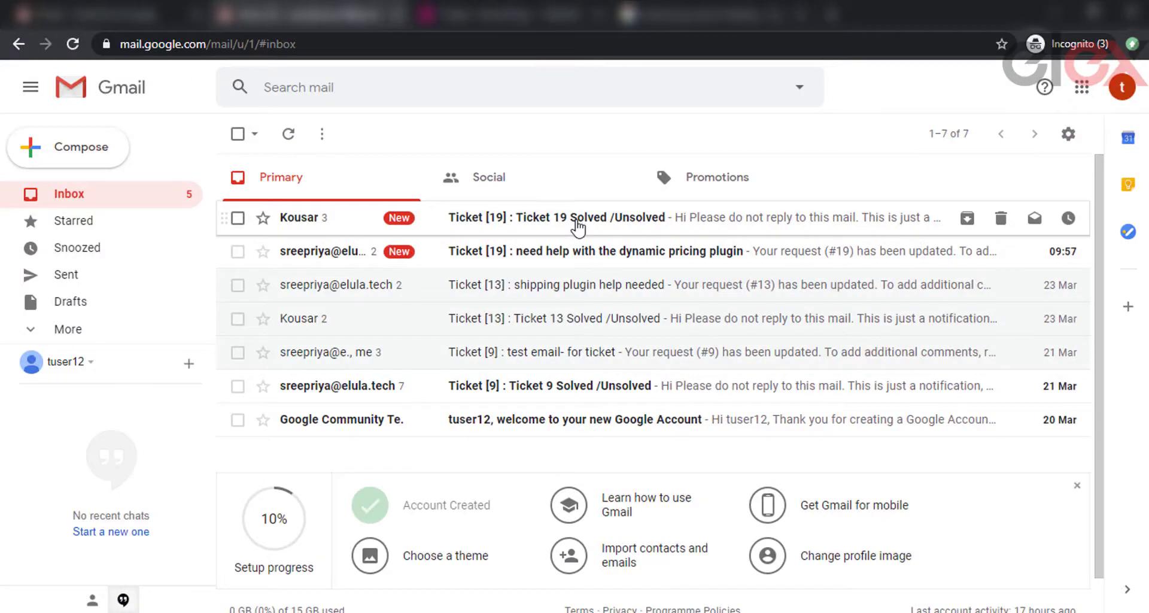
- Open the "Ticket 19 Solved /Unsolved" notification in the agent's Gmail inbox and read it
click(577, 221)
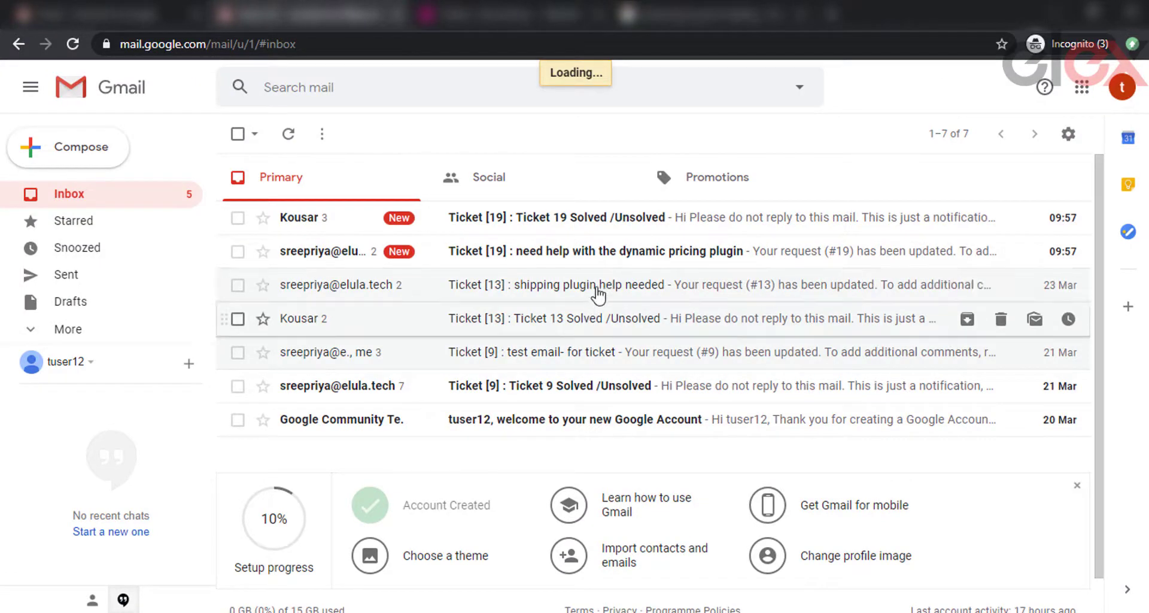
scroll(482, 377, down, 3)
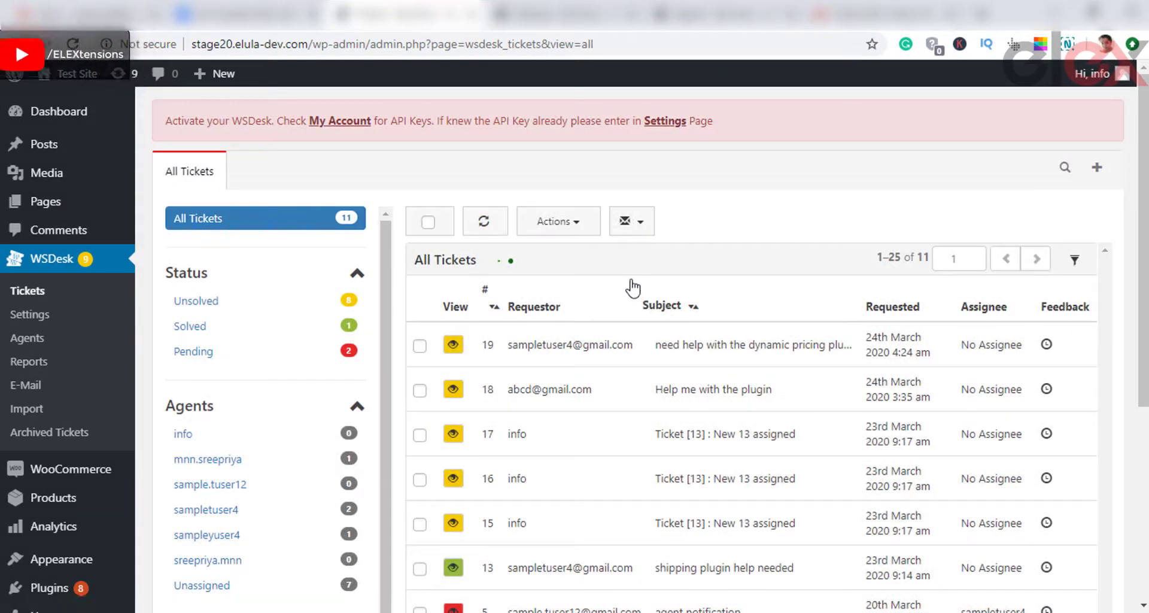
- Create a new email template titled "Assignee Mail" from the WSDesk ticket list
click(632, 221)
click(635, 299)
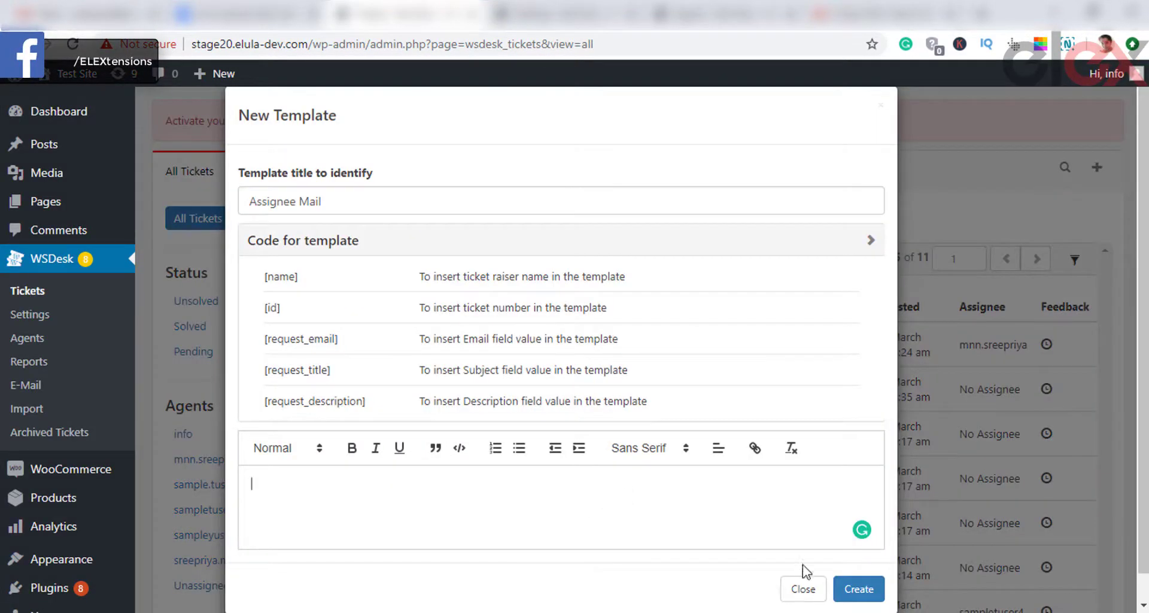
click(857, 588)
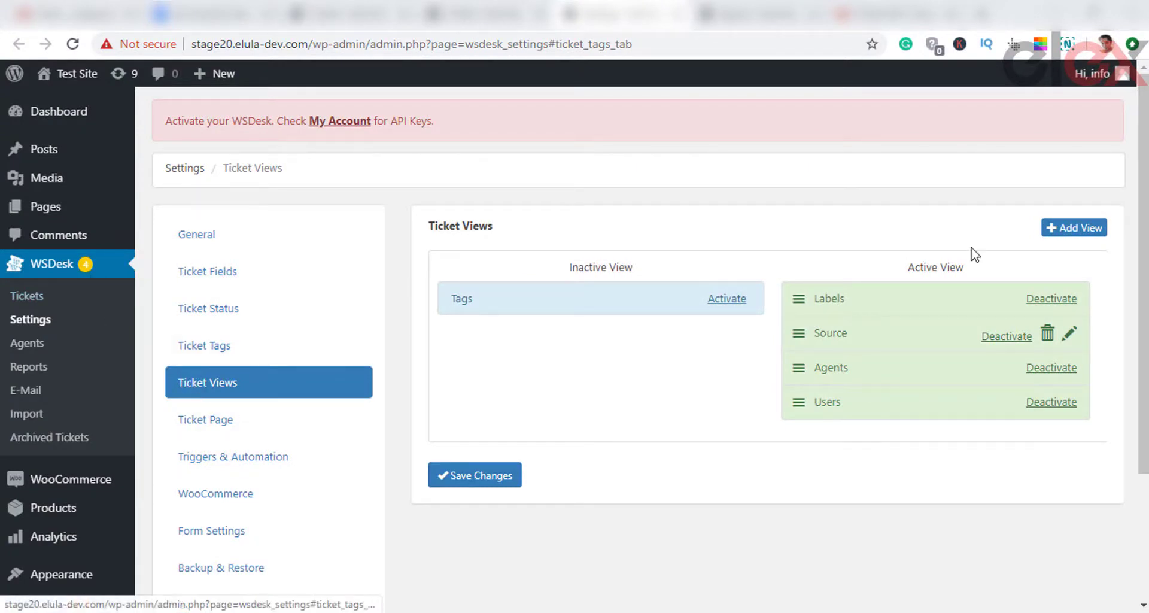
- Keep the Source ticket view on AND Condition with Ticket : Source -> Received Through, and save the view
click(1087, 234)
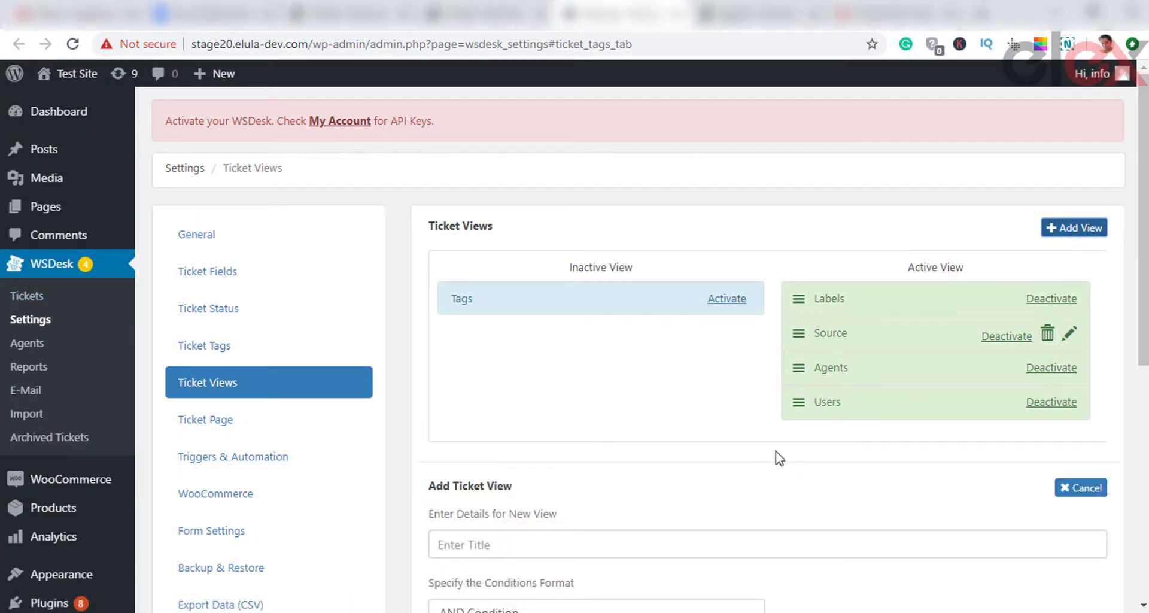
click(1096, 488)
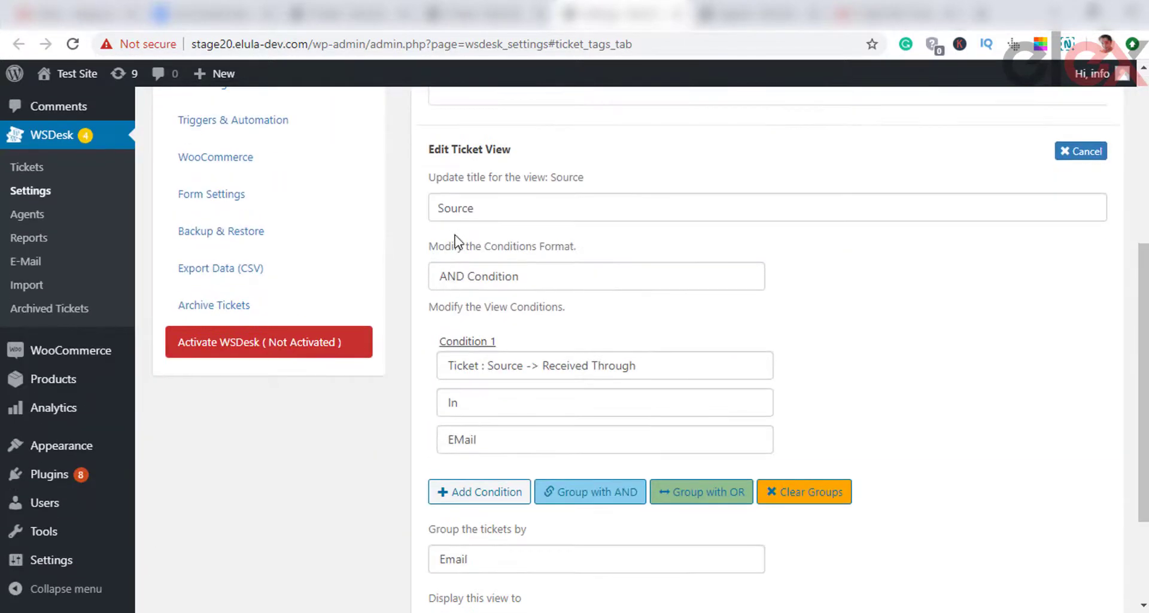
drag(491, 210, 417, 214)
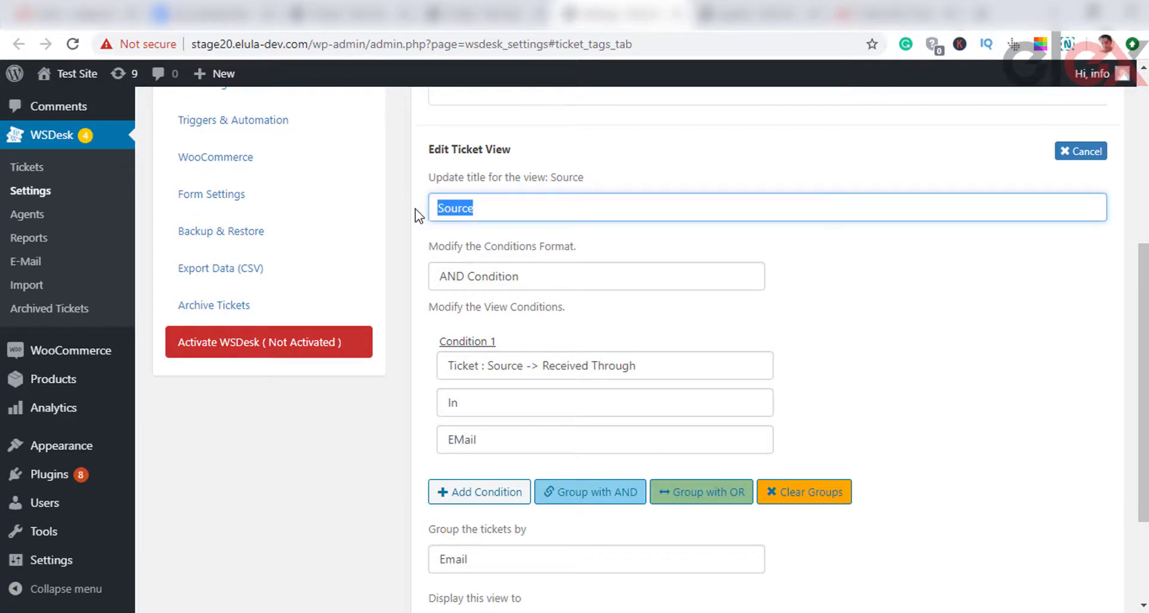
click(547, 277)
click(596, 304)
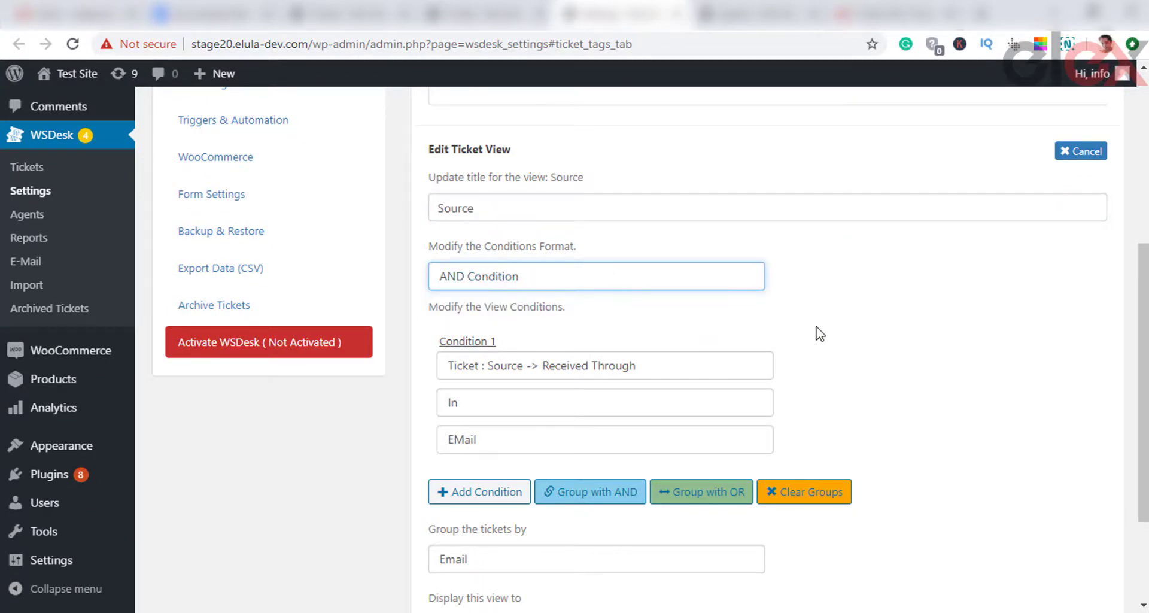
click(644, 373)
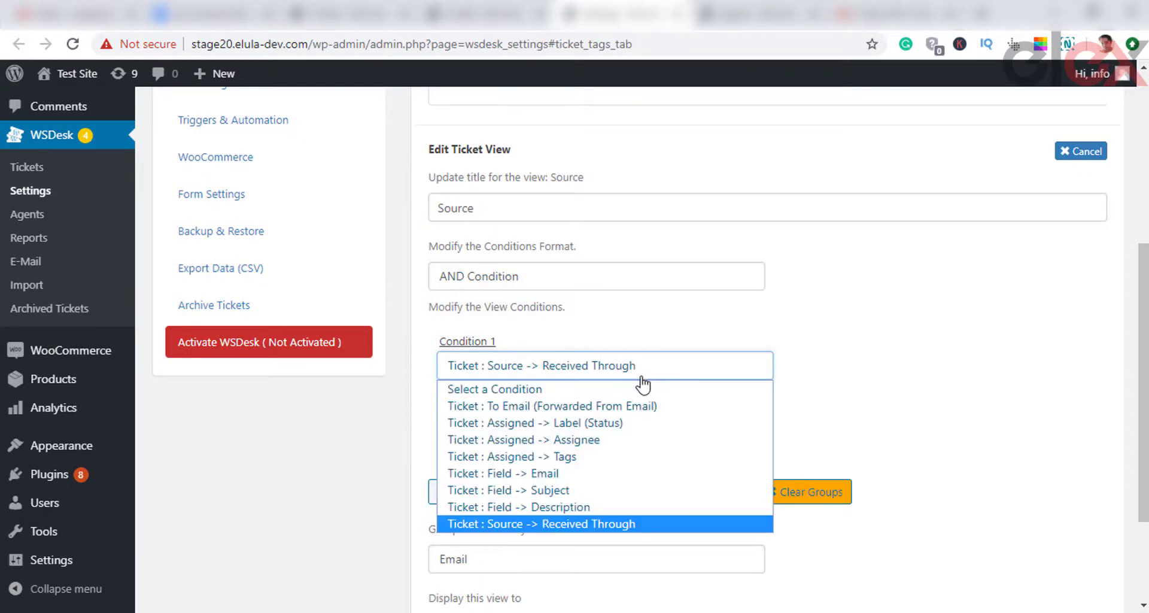
click(610, 524)
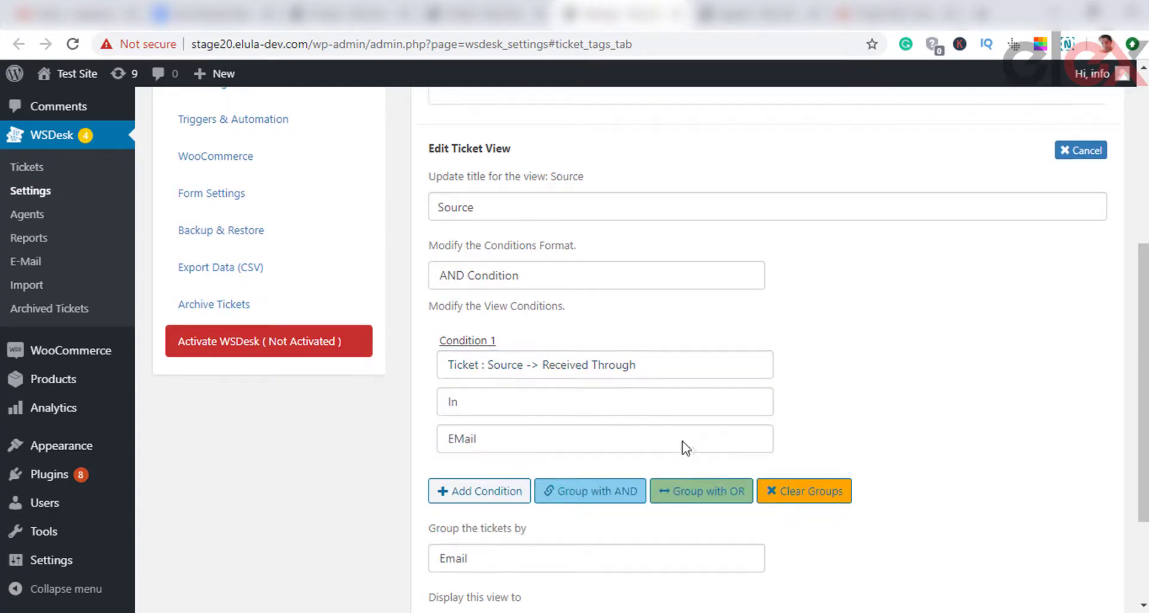
scroll(686, 448, down, 3)
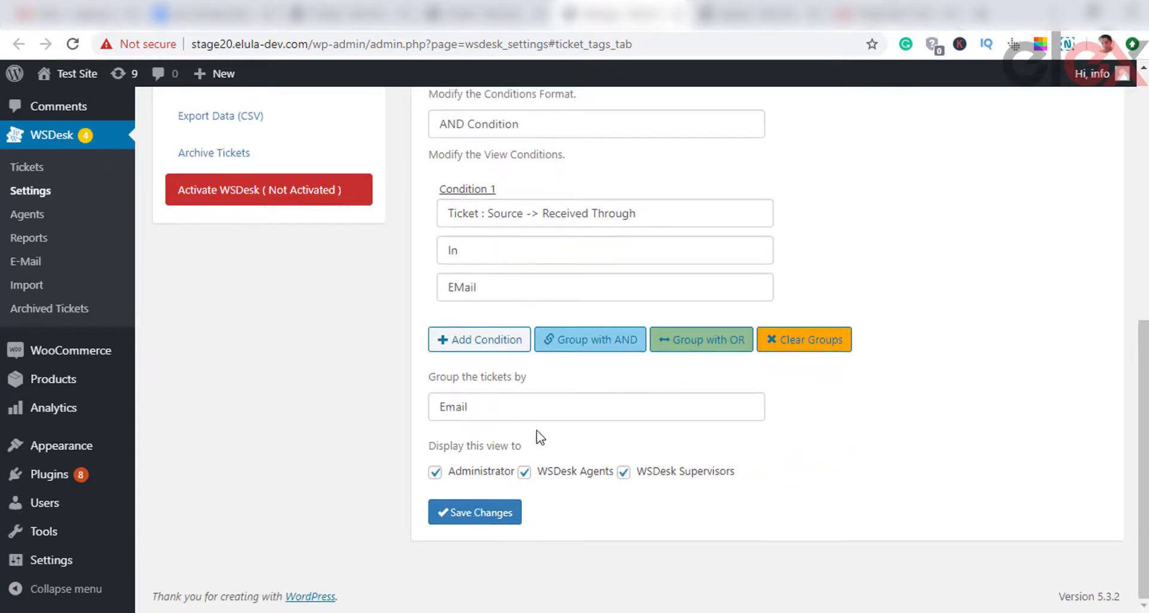
click(501, 512)
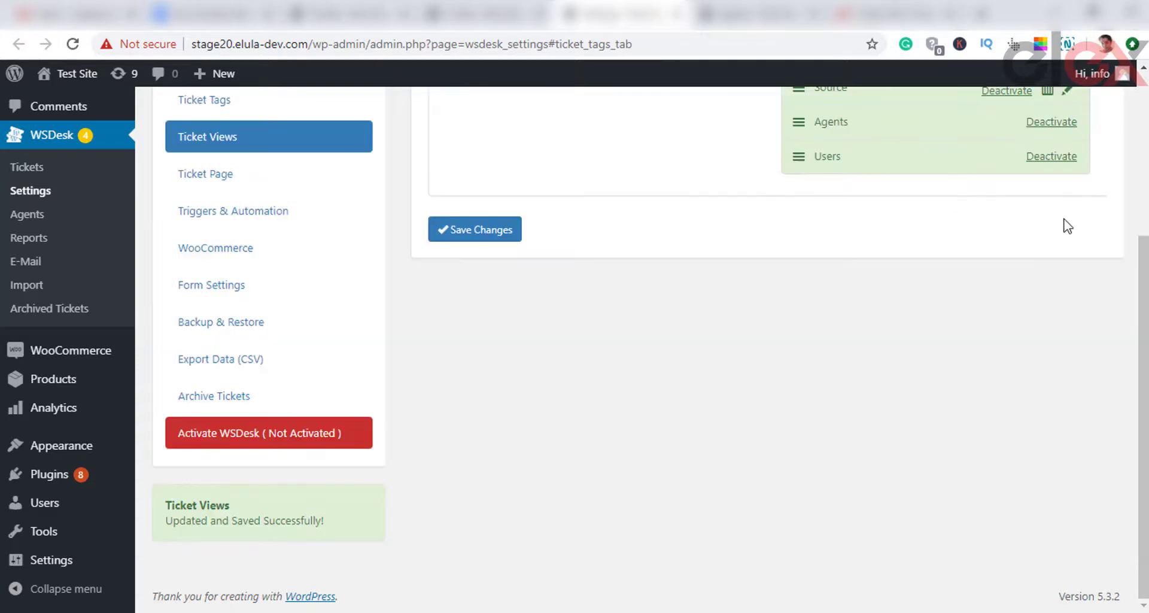
scroll(1068, 226, up, 3)
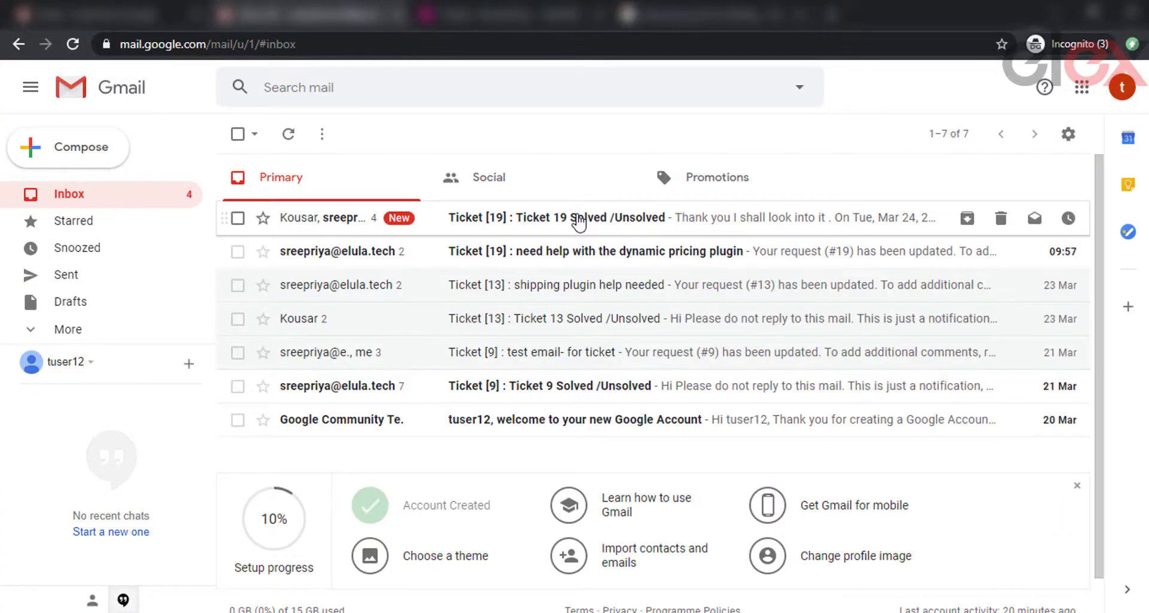
- Open the updated "Ticket 19 Solved /Unsolved" conversation in Gmail and read the agent's reply
click(579, 223)
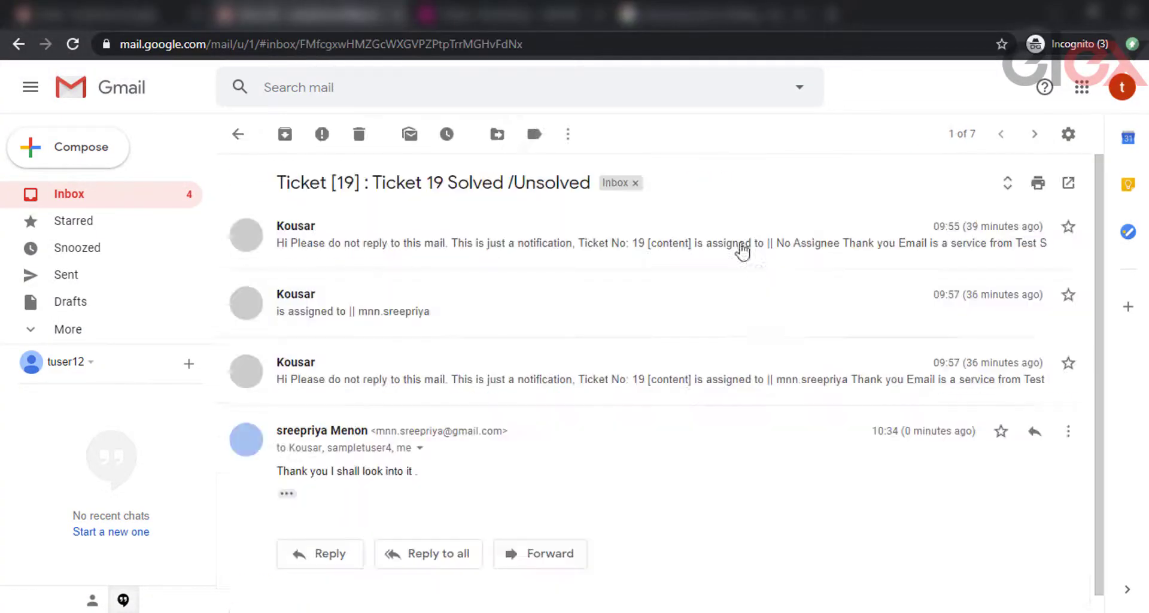
drag(379, 474, 239, 475)
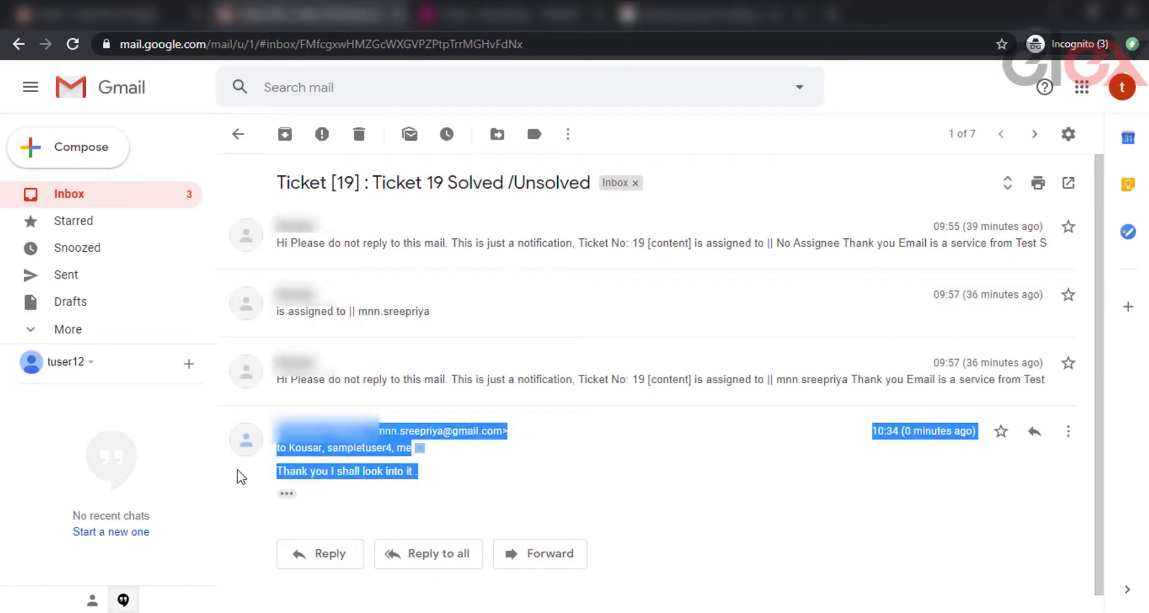
click(426, 469)
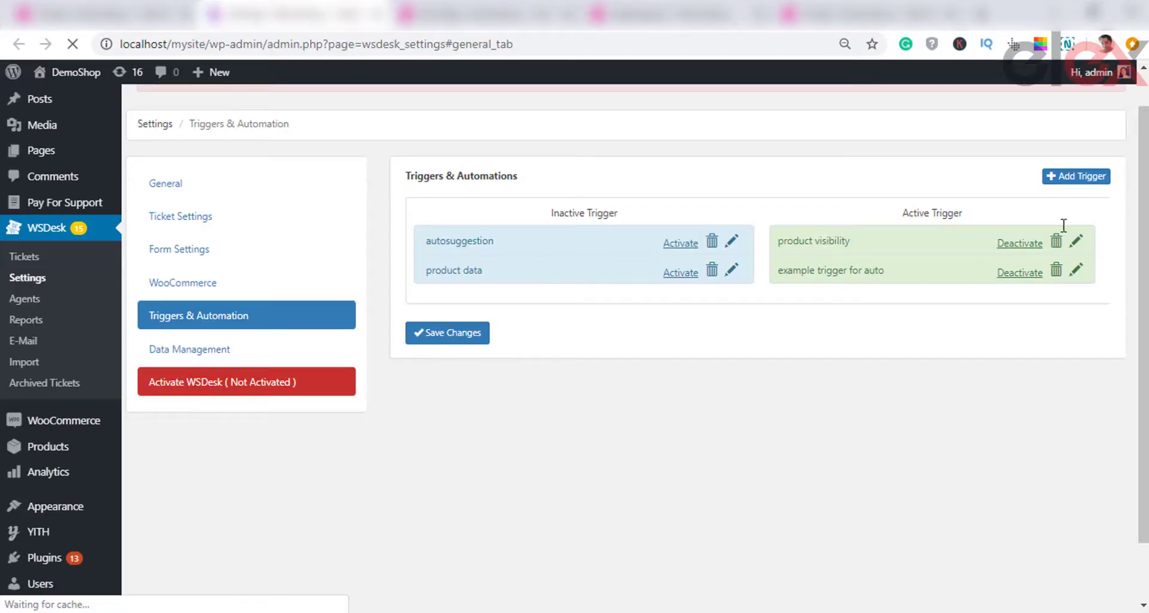
- Examine the Agent Notification trigger's title, subject and tag conditions, and email action in Triggers & Automation
click(1079, 177)
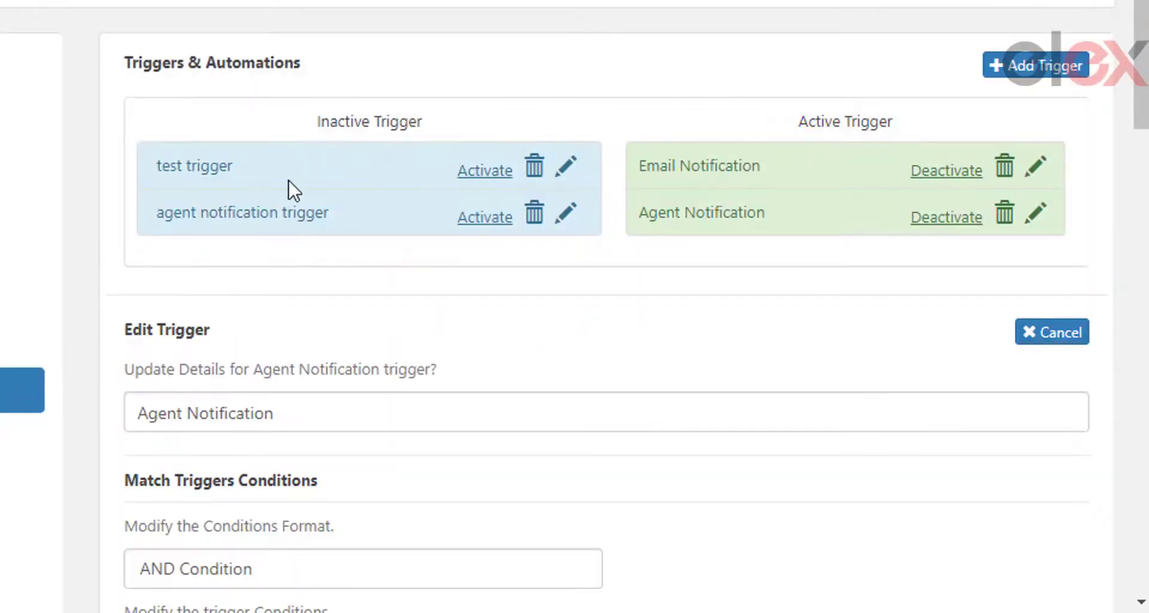
scroll(311, 183, down, 4)
drag(312, 178, 107, 180)
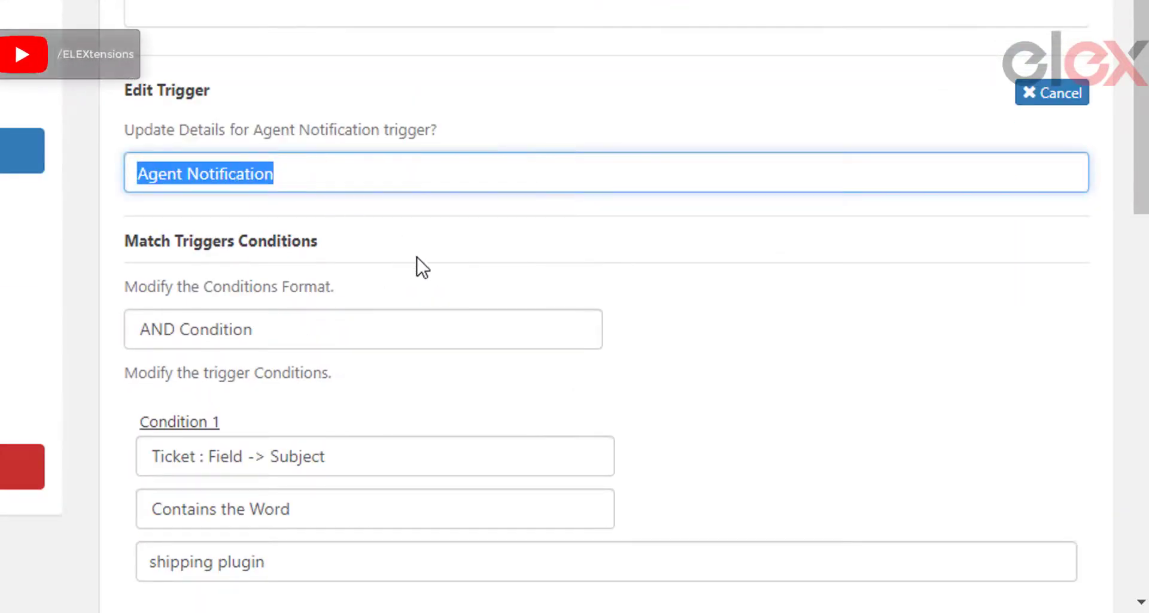
click(434, 268)
scroll(296, 159, down, 4)
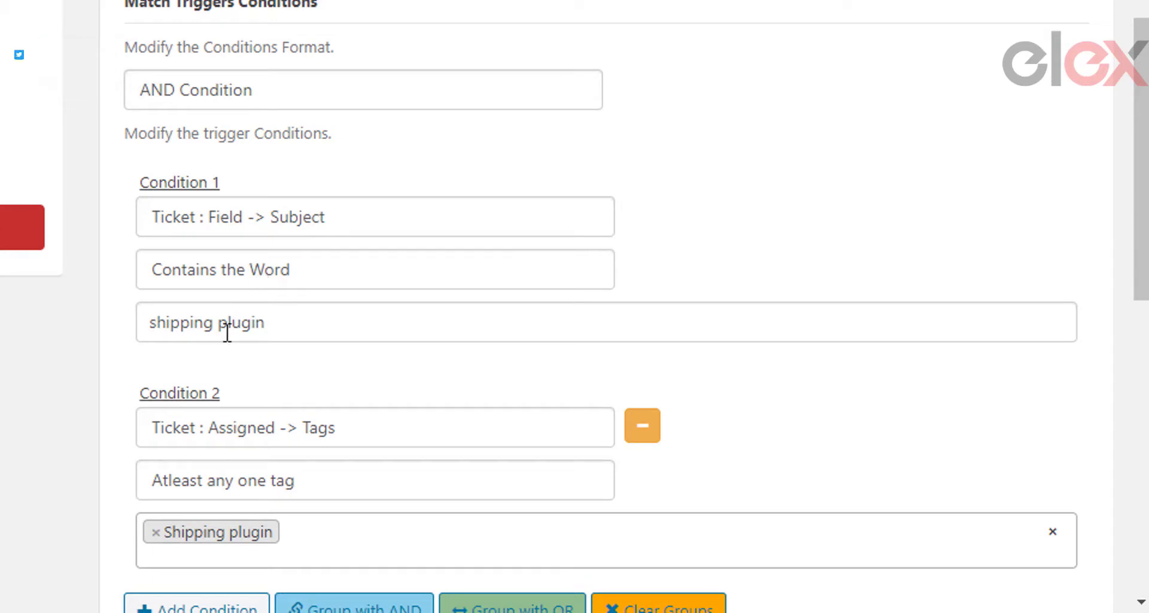
drag(286, 326, 145, 324)
click(299, 367)
scroll(315, 389, down, 4)
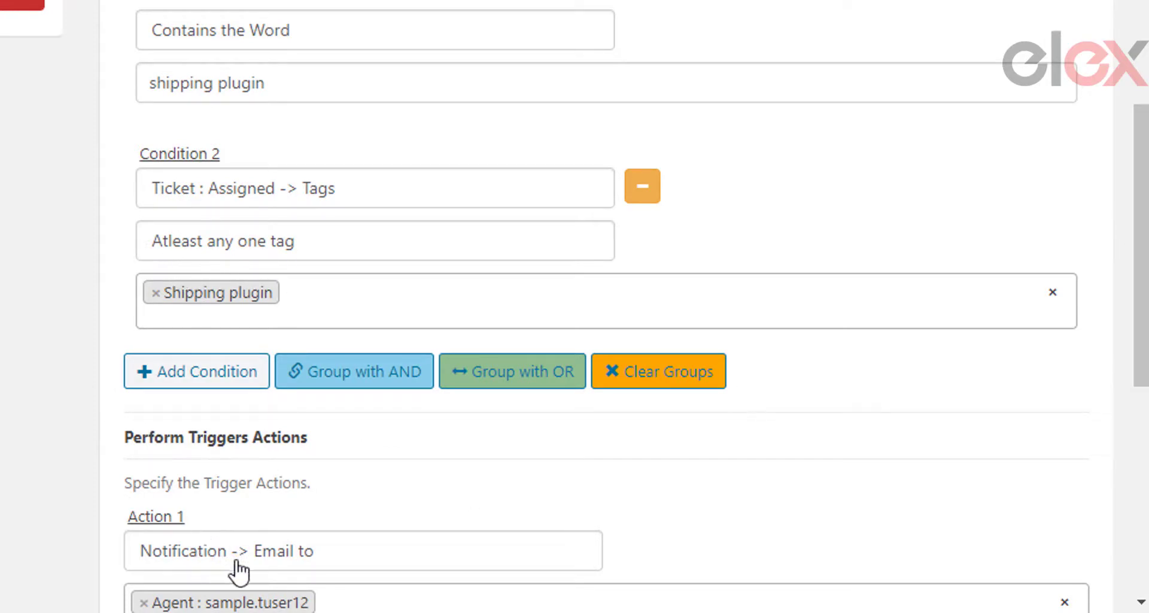
scroll(126, 428, down, 4)
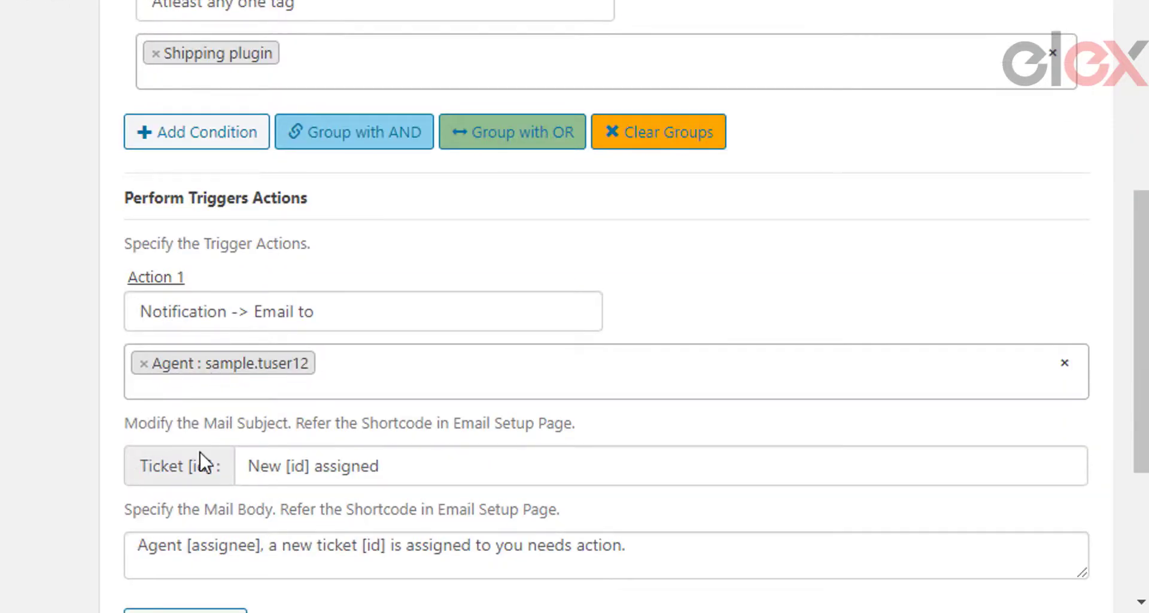
- Remove and reselect Agent : sample.tuser12 as the recipient of the trigger's Notification -> Email to action
click(340, 377)
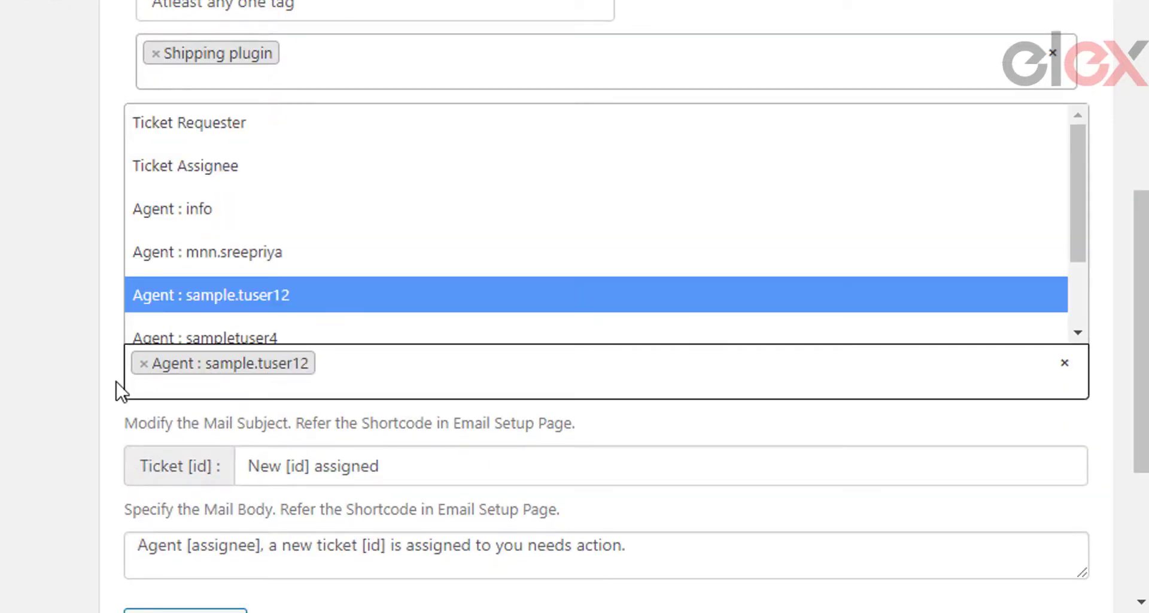
click(267, 308)
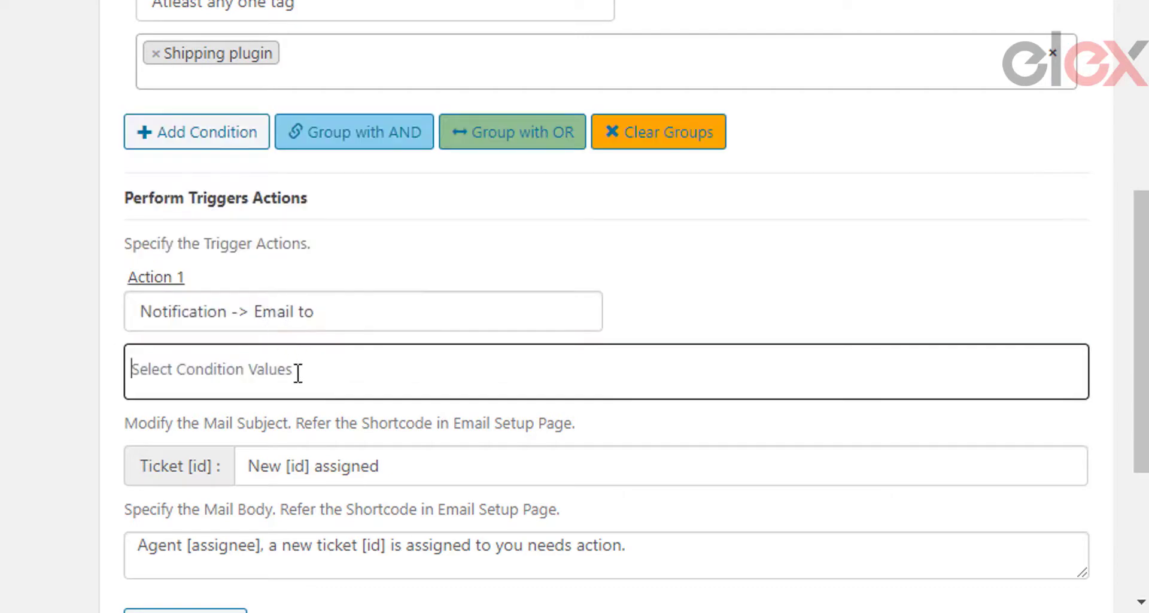
click(204, 369)
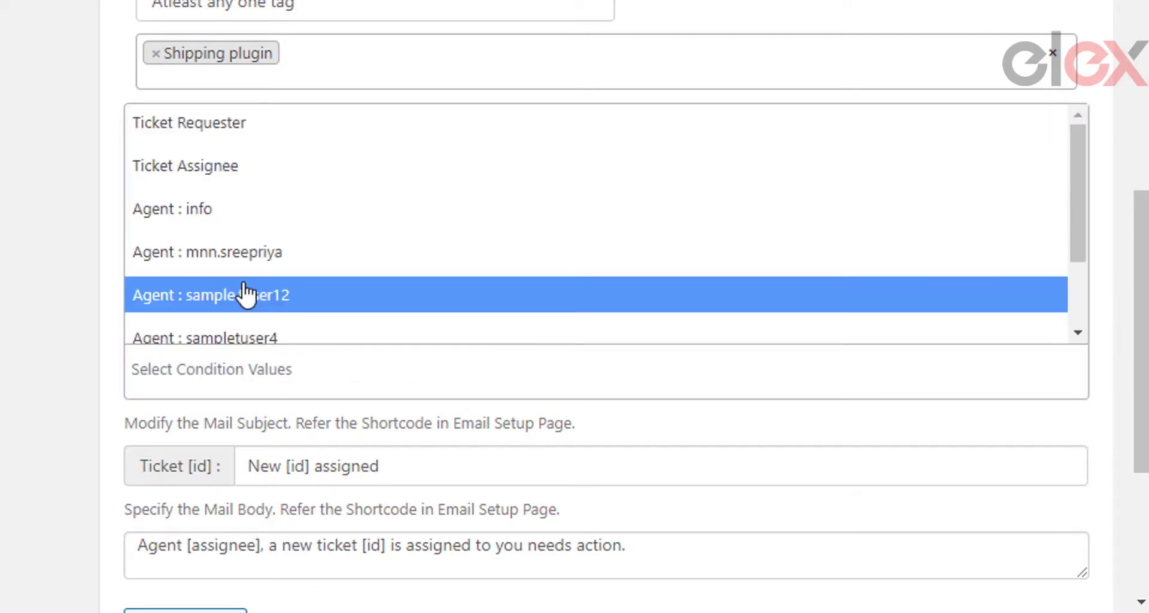
click(243, 295)
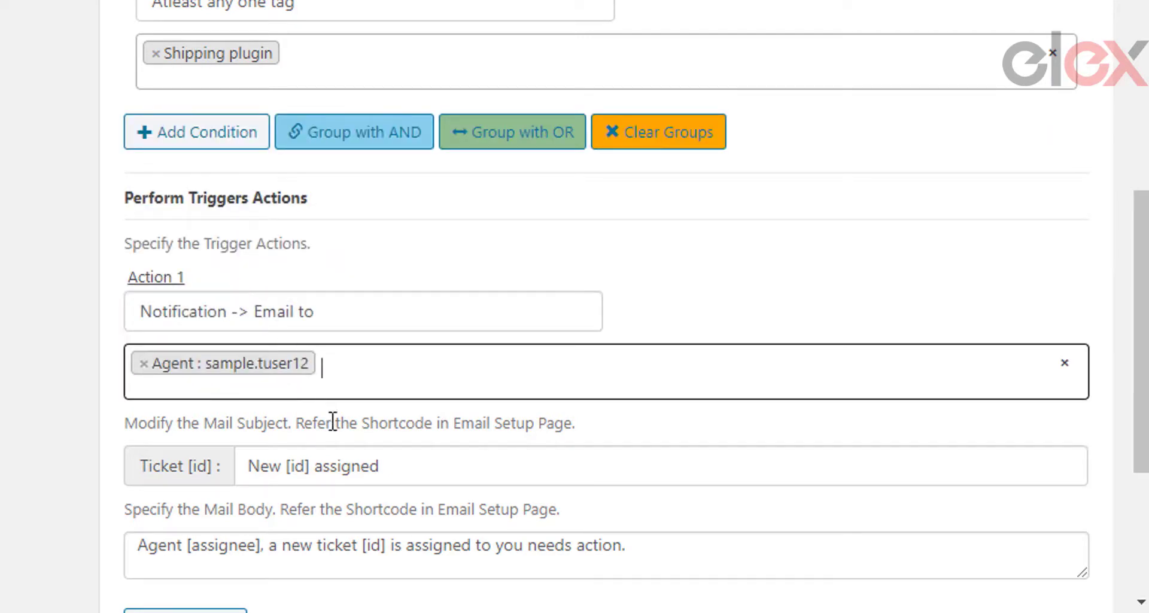
click(495, 470)
scroll(270, 371, down, 5)
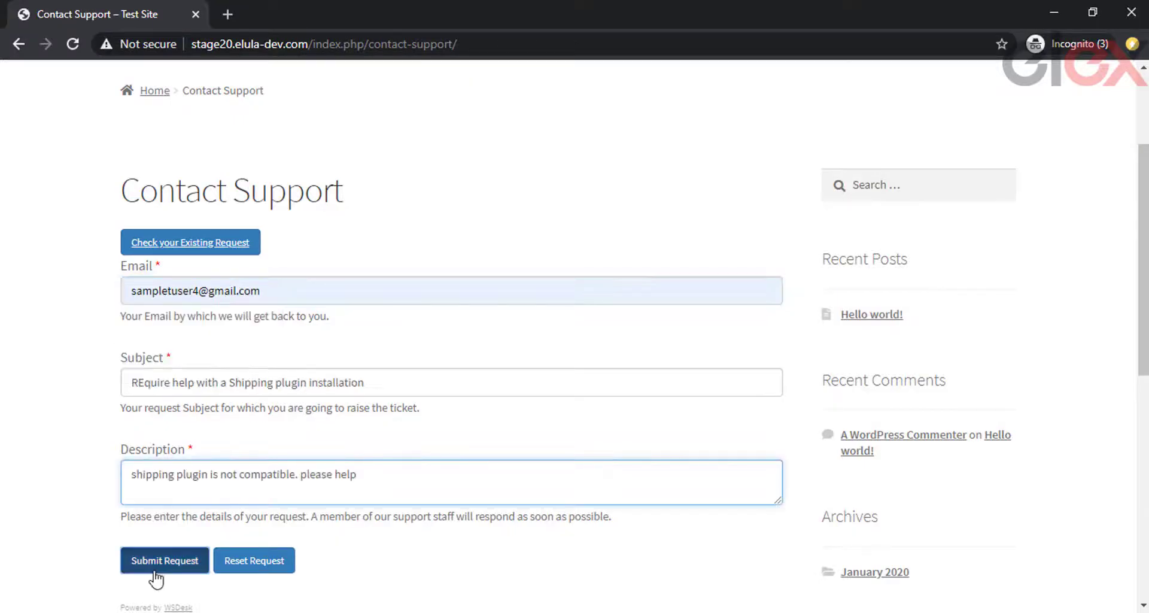
- Submit the Contact Support request about the Shipping plugin installation and read the agent notification email in Gmail
click(157, 568)
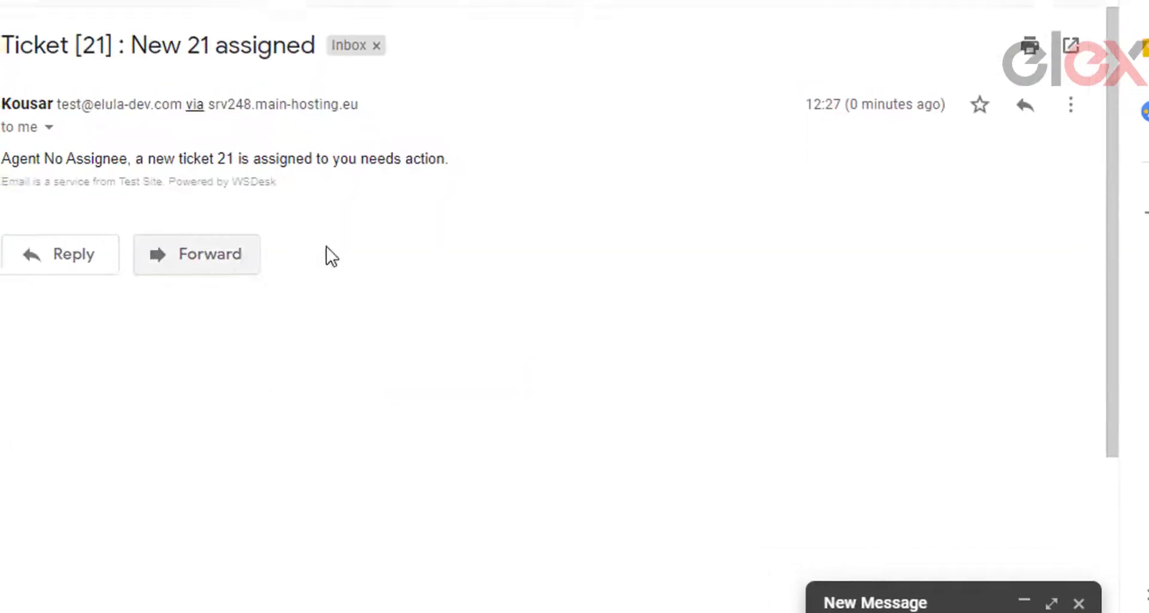
drag(19, 160, 449, 163)
click(490, 220)
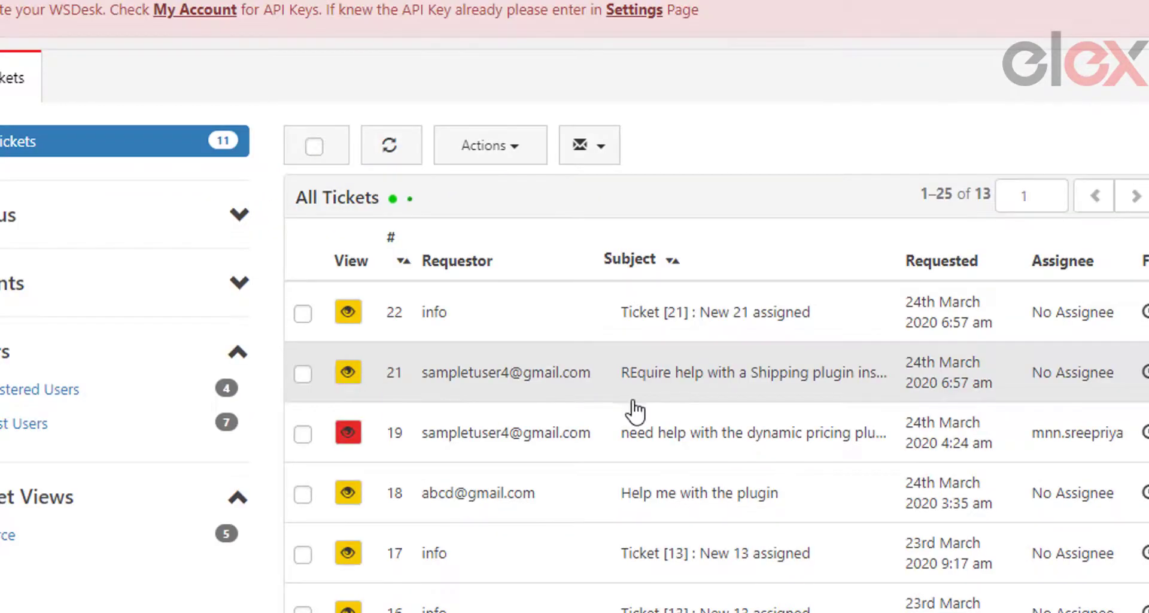
- Open the "REquire help with a Shipping plugin installation" ticket in the WSDesk ticket list and read its tag and description
click(638, 370)
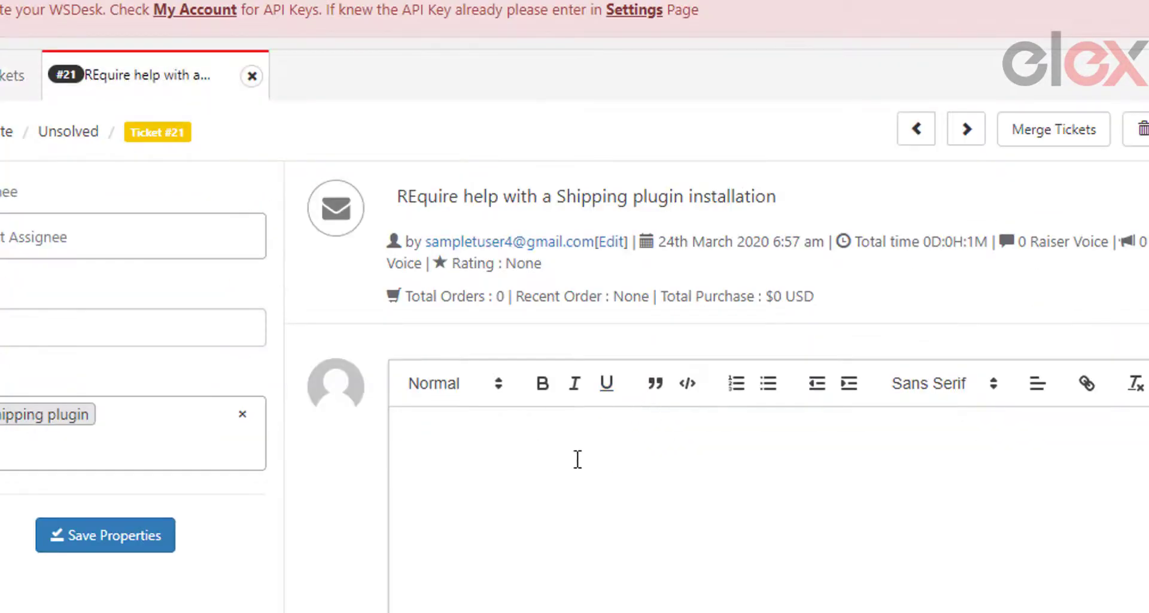
scroll(577, 459, down, 5)
drag(487, 526, 728, 541)
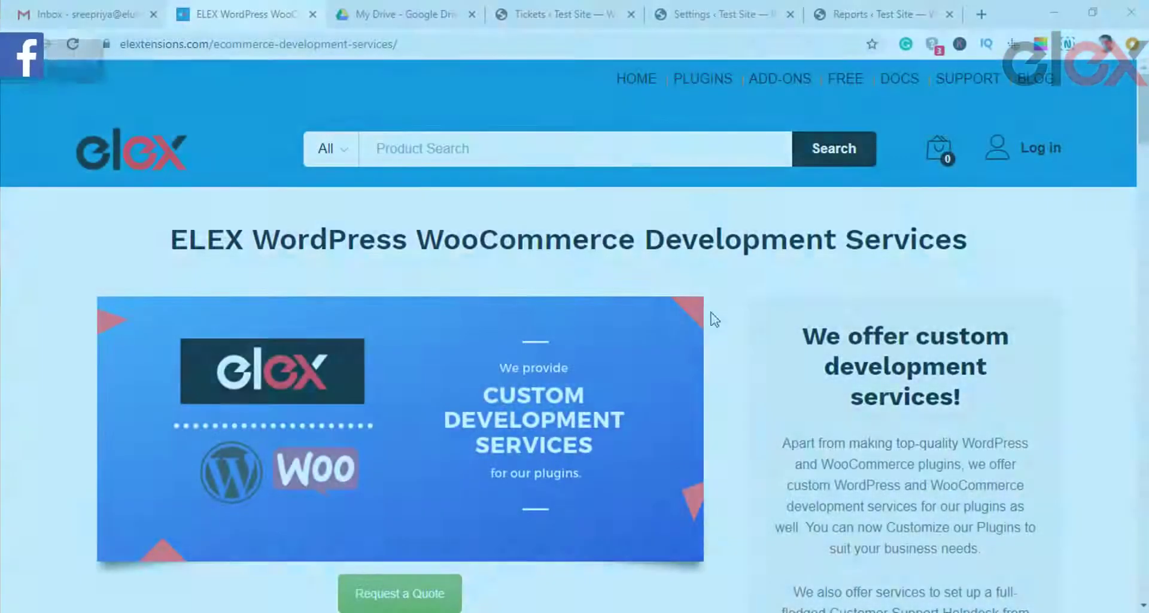
- Examine the ELEX WordPress WooCommerce Development Services page, including the quote request option, custom plugin development and customer support helpdesk setup
drag(160, 239, 978, 243)
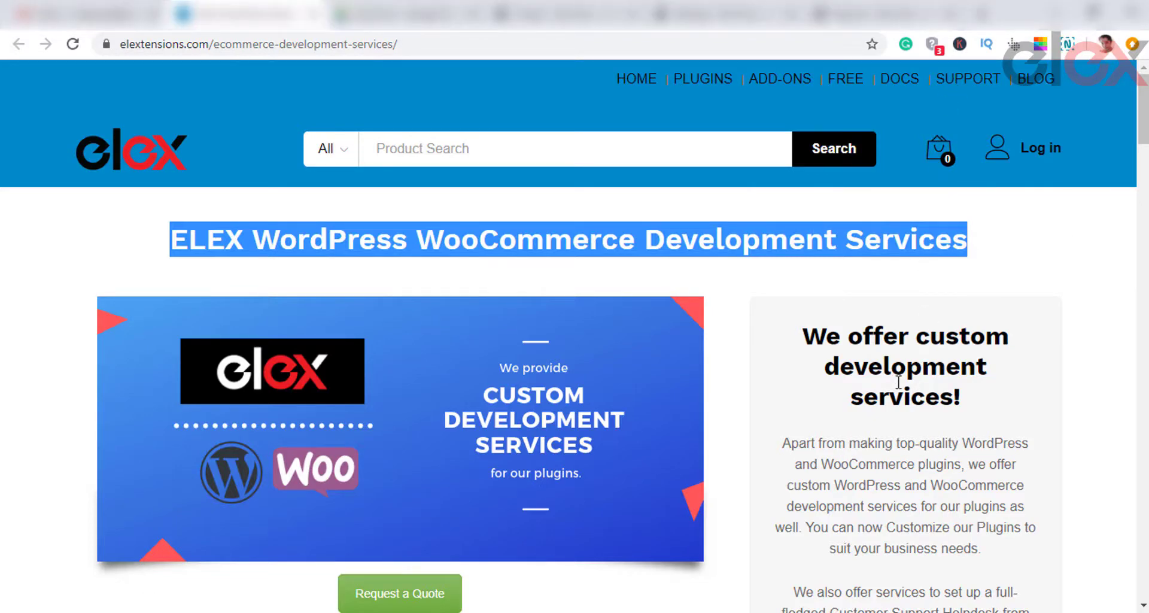
scroll(897, 377, down, 5)
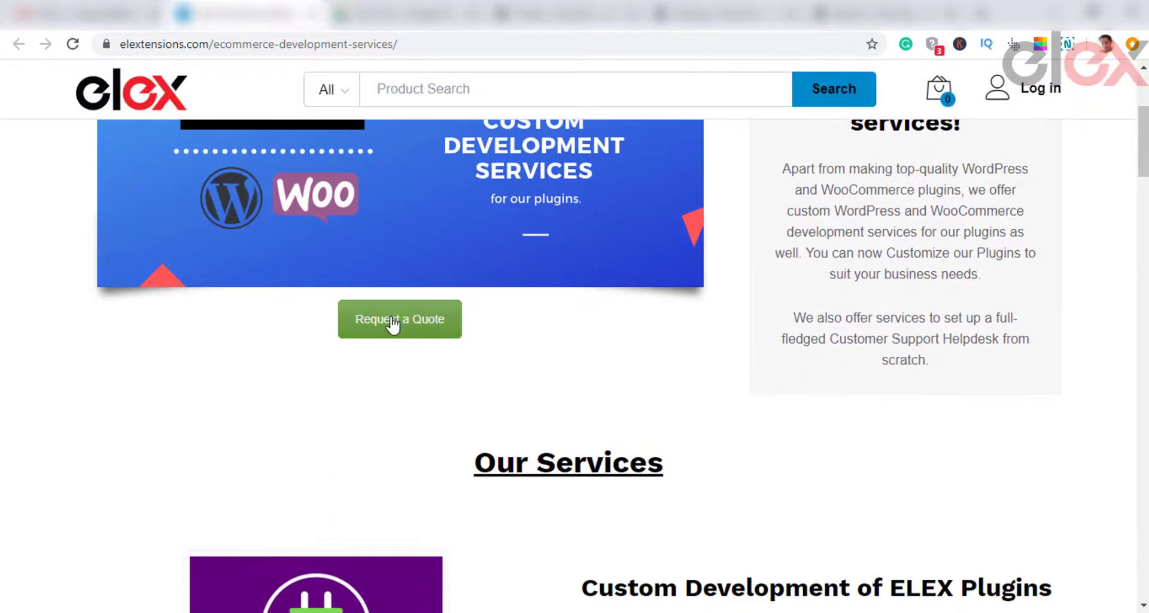
scroll(628, 384, down, 7)
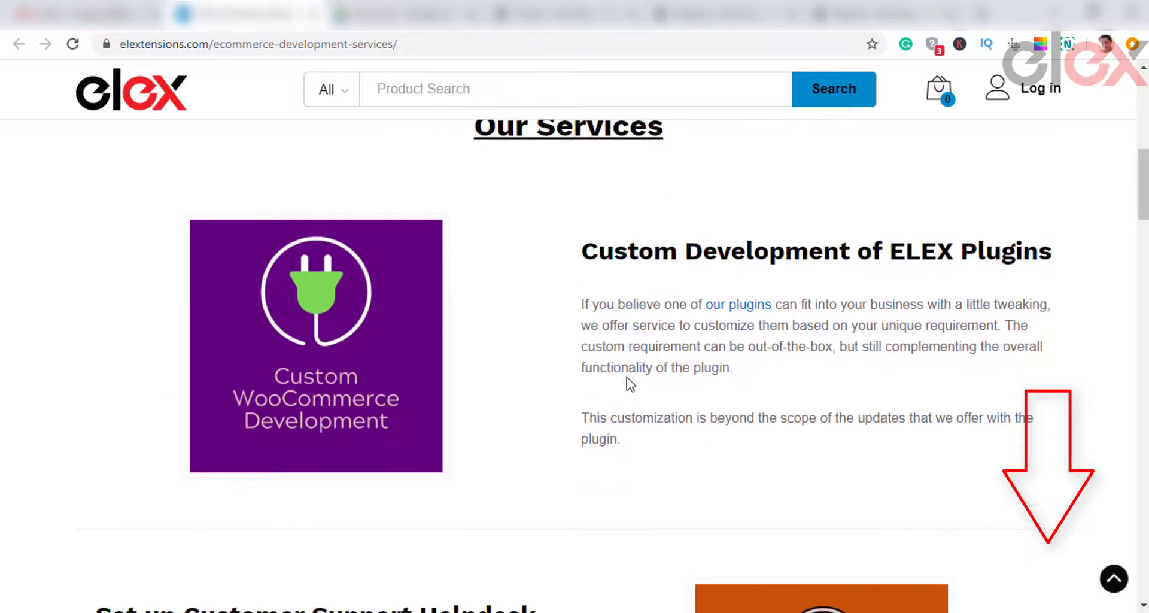
scroll(630, 384, down, 8)
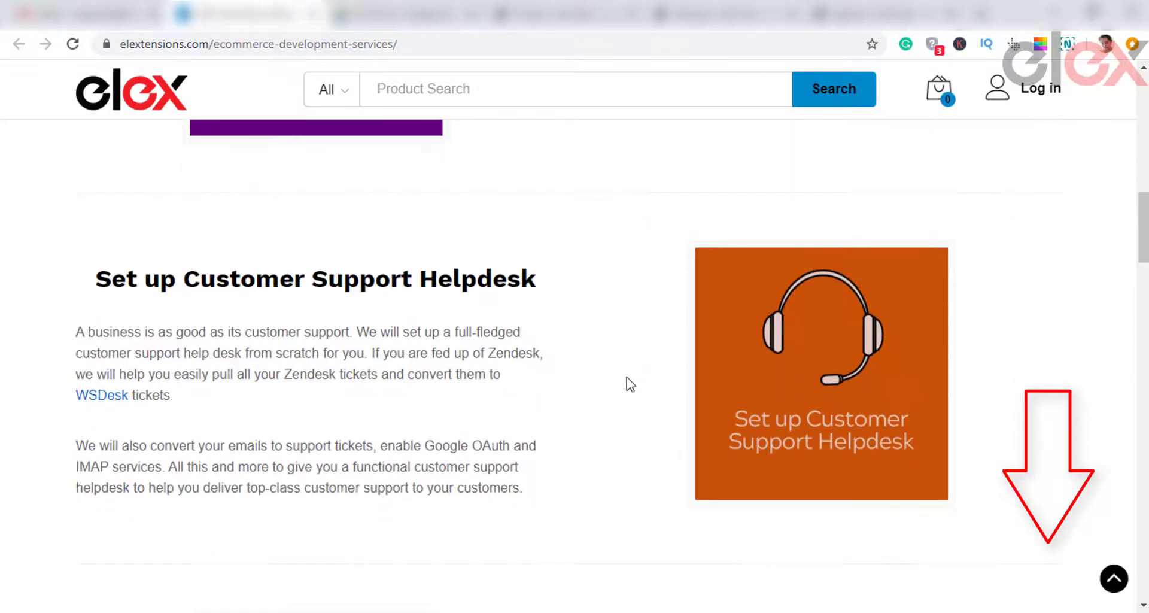
scroll(628, 383, down, 9)
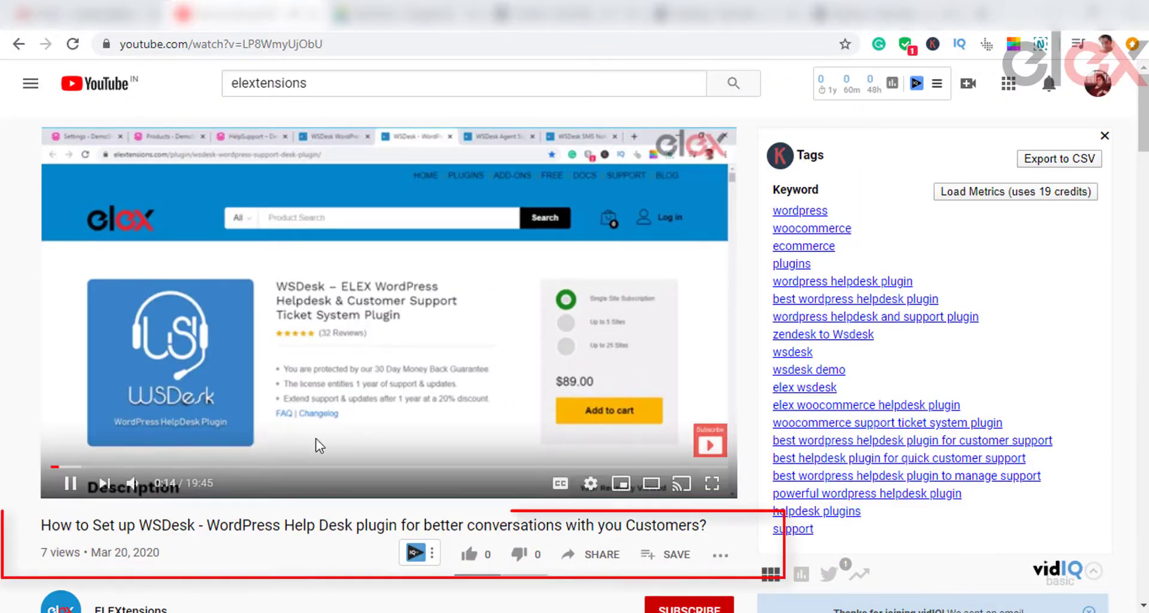
- Select the web address of the "How to Set up WSDesk" video on YouTube
click(349, 44)
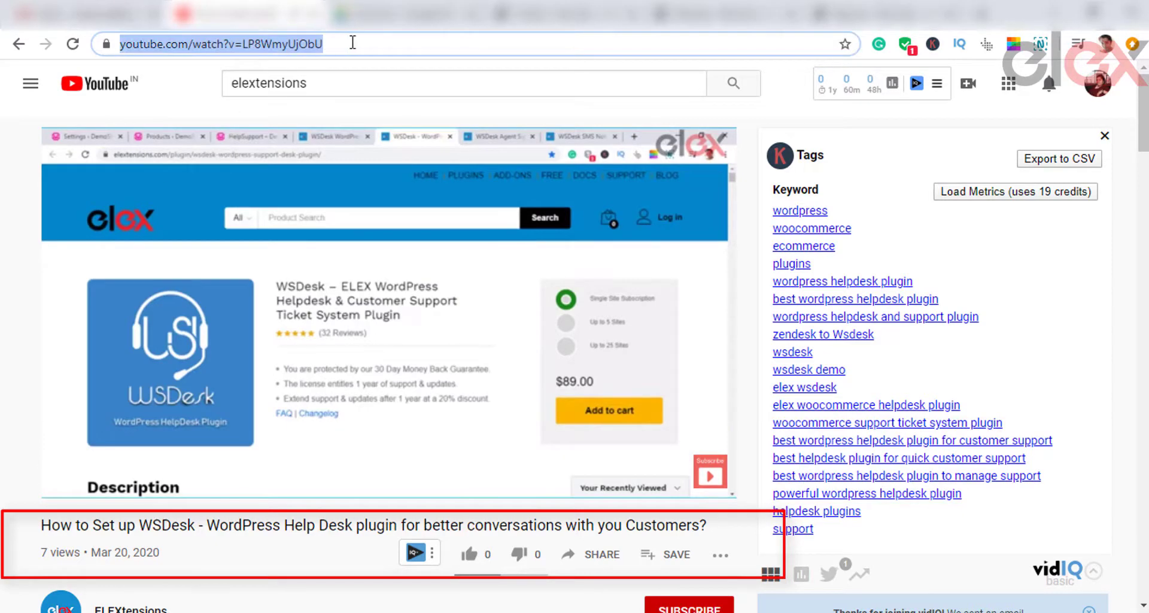